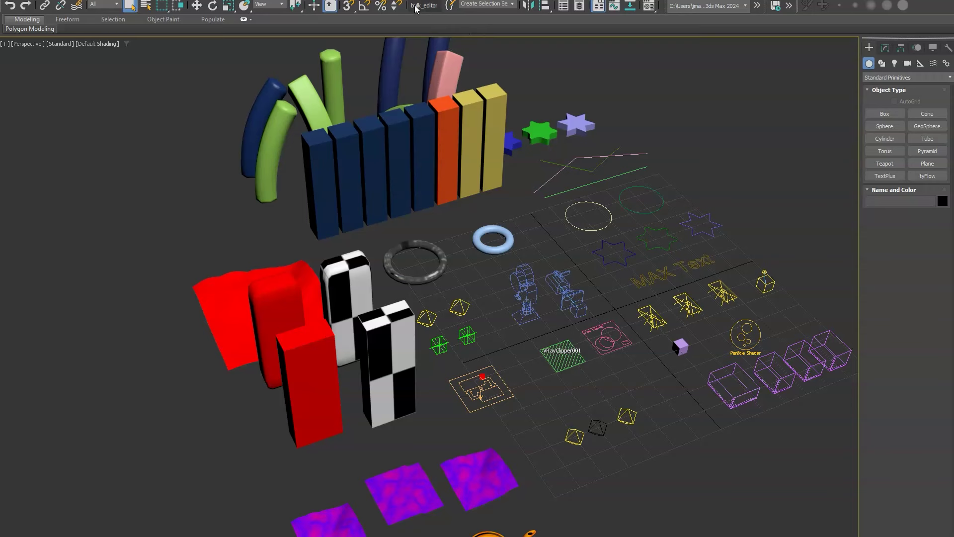
- Launch the Bulk Editor, listing all 76 scene class types with their instance counts
left_click(424, 5)
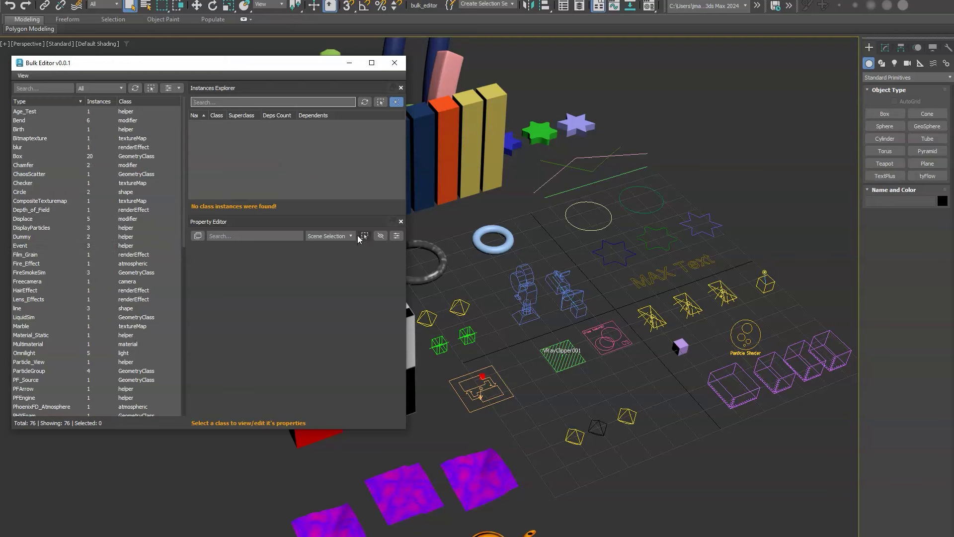
- List the Box instances and try a height of 20, then restore it to 50
left_click(95, 156)
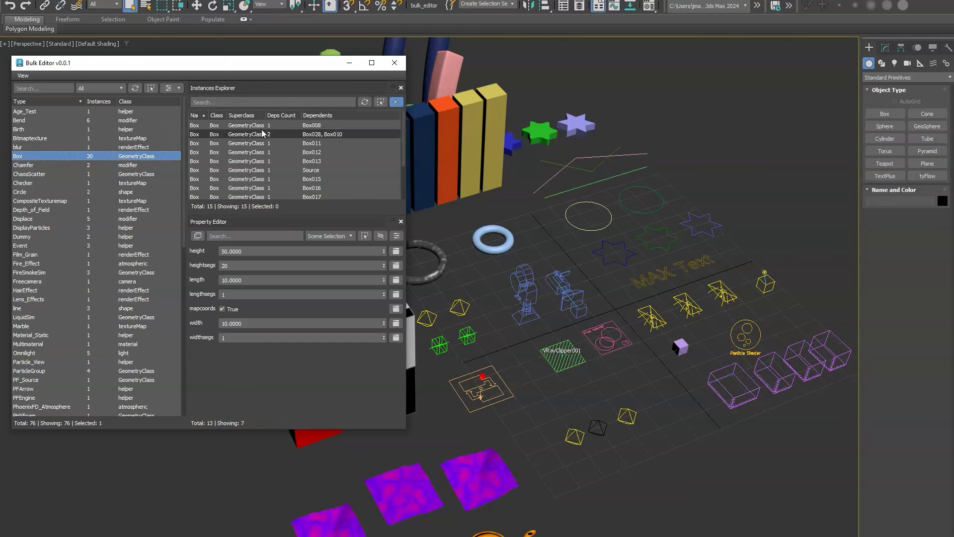
left_click_drag(276, 214, 279, 249)
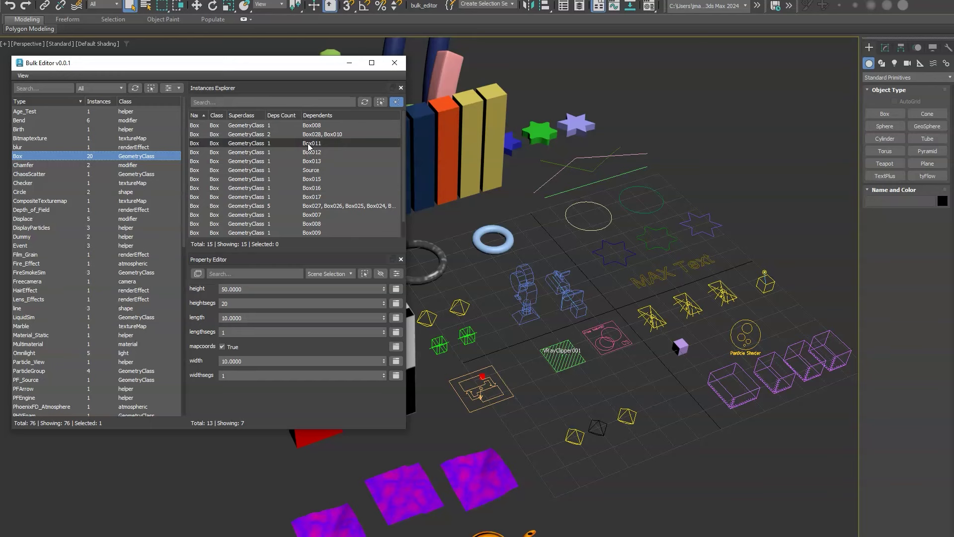
left_click(246, 290)
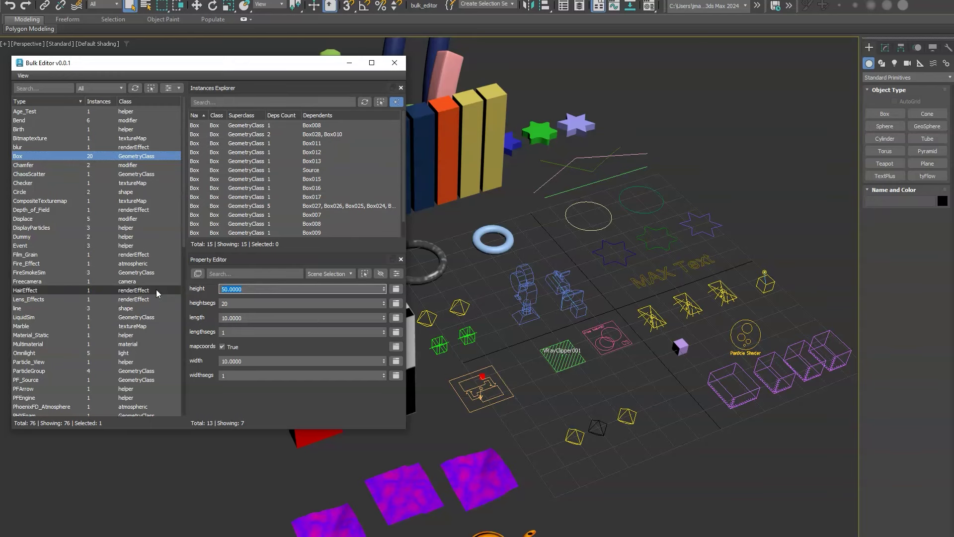
type("20")
key("Return")
middle_click_drag(506, 271, 682, 231)
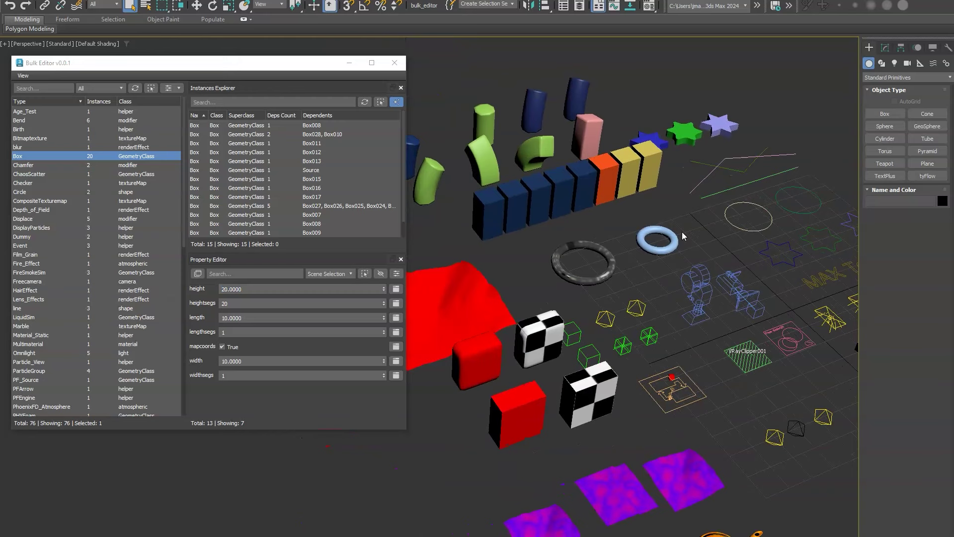
type("50")
key("Return")
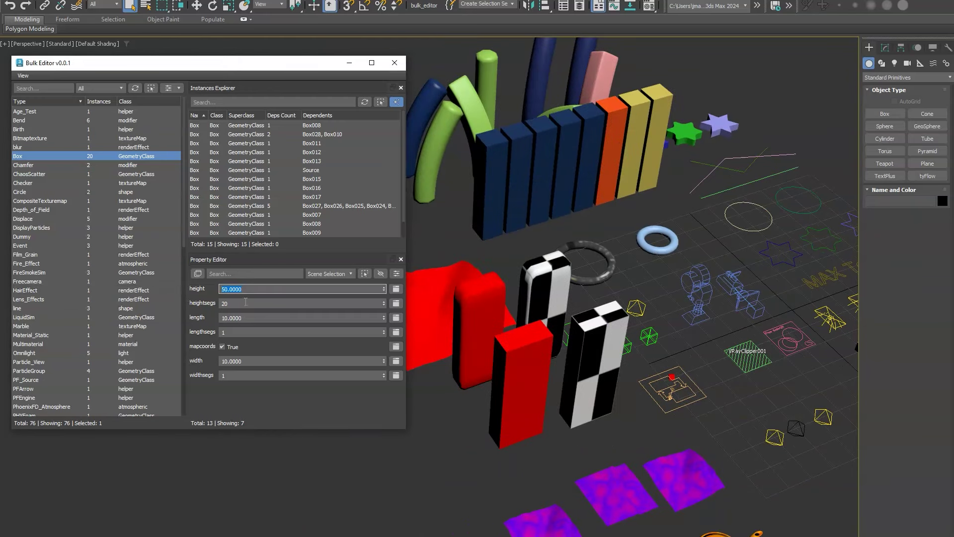
- Set the Property Editor scope to All and give every Box a height of 20
left_click(328, 274)
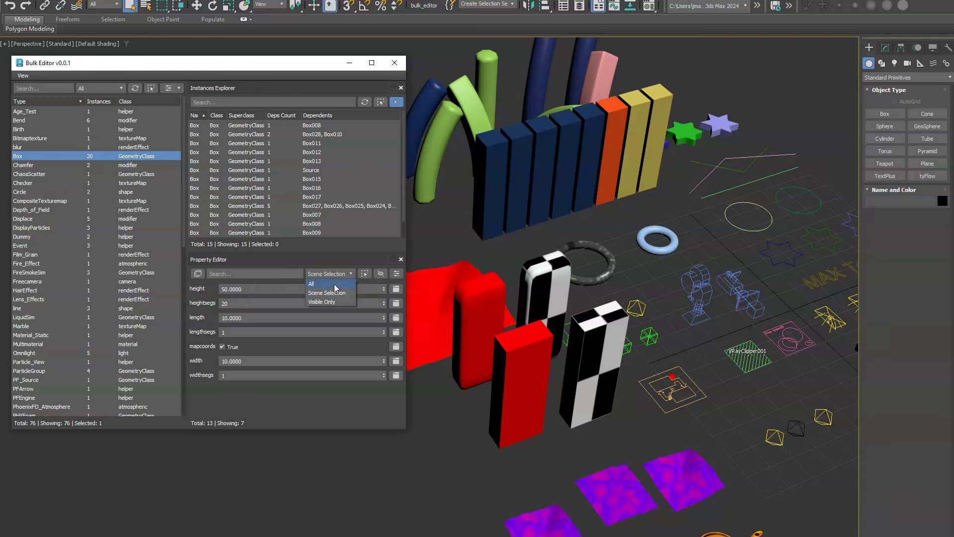
left_click(335, 288)
left_click(261, 290)
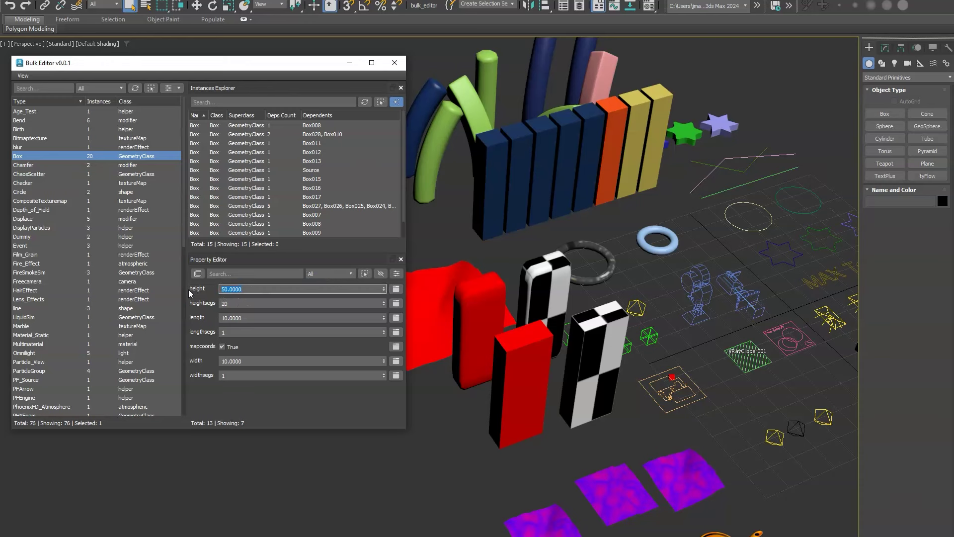
type("20")
key("Return")
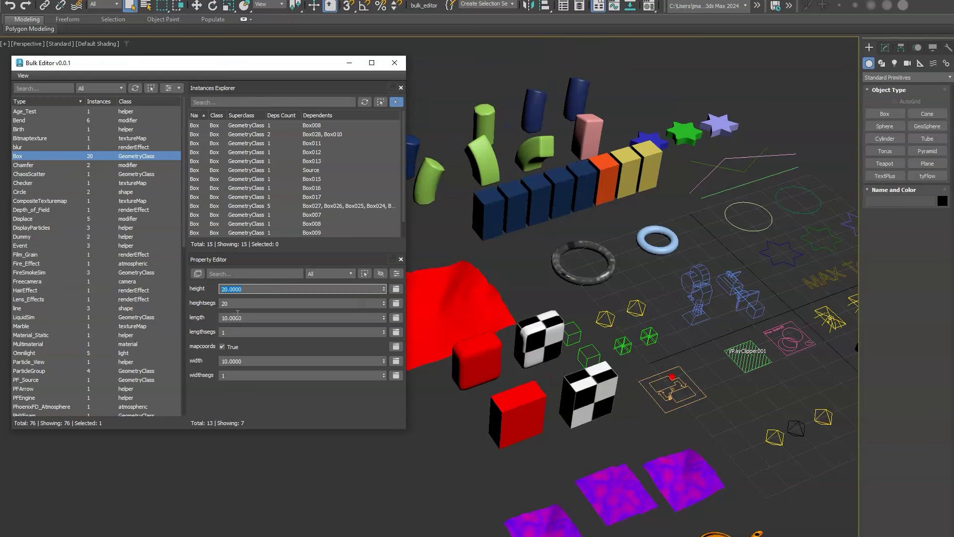
key("Tab")
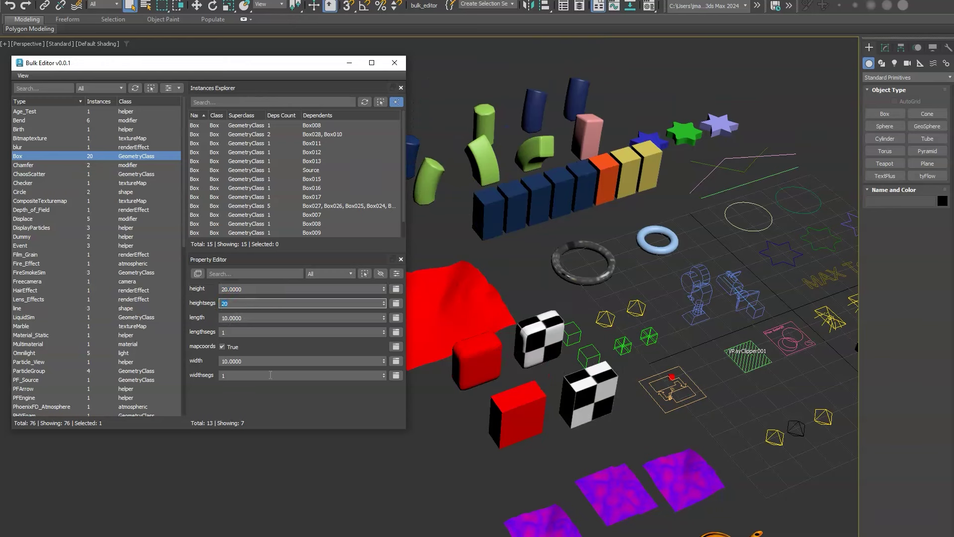
- Add realworldmapsize and typeincreationmethod to the property filter, then revert to seven properties
left_click(397, 275)
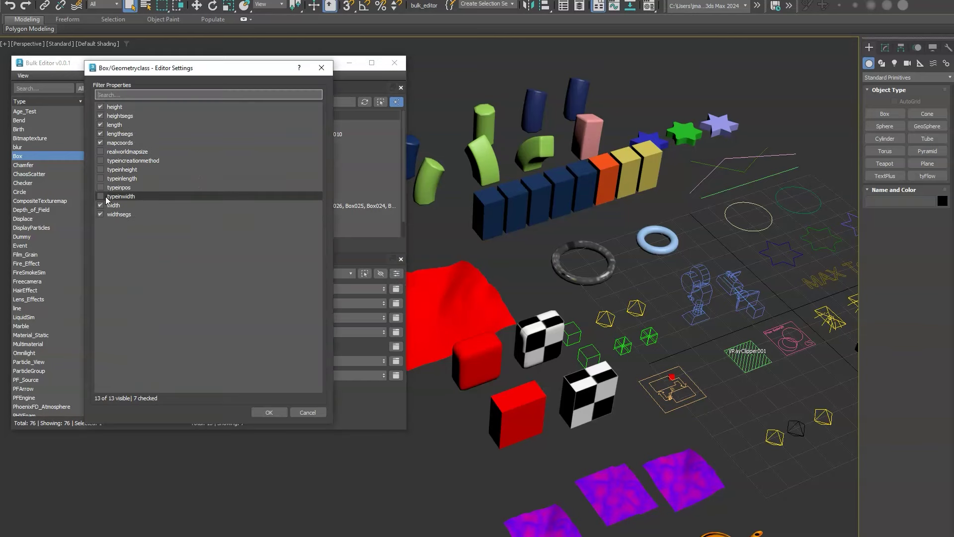
left_click(100, 152)
left_click(100, 160)
left_click(269, 412)
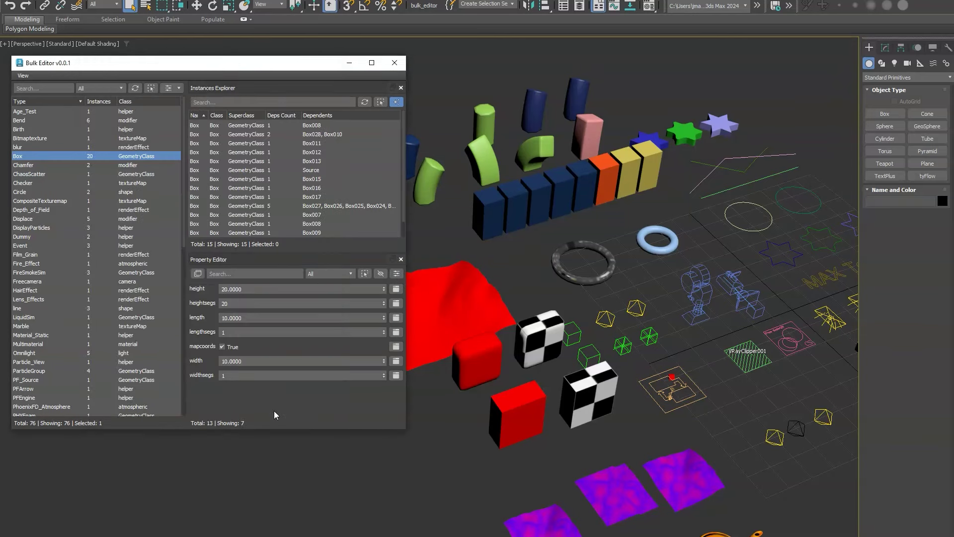
left_click(396, 273)
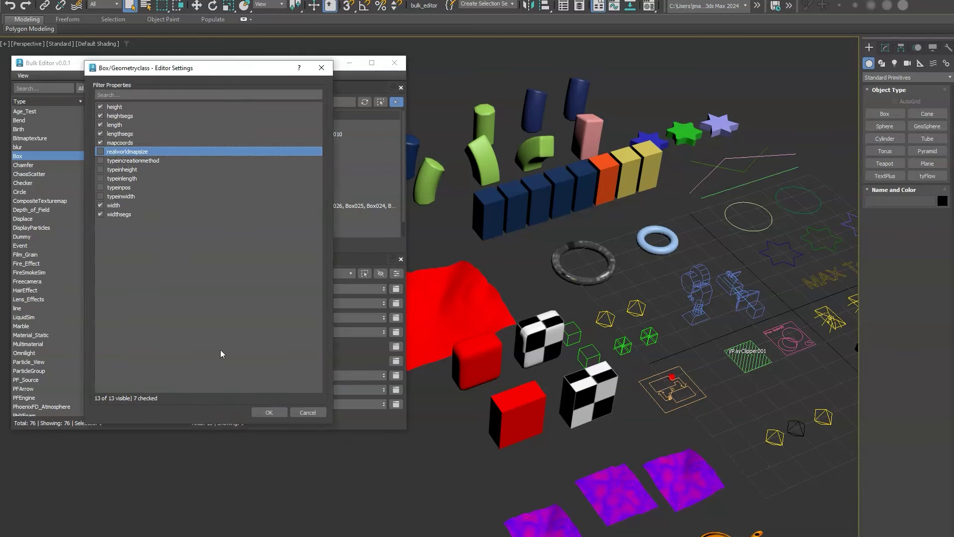
left_click(263, 413)
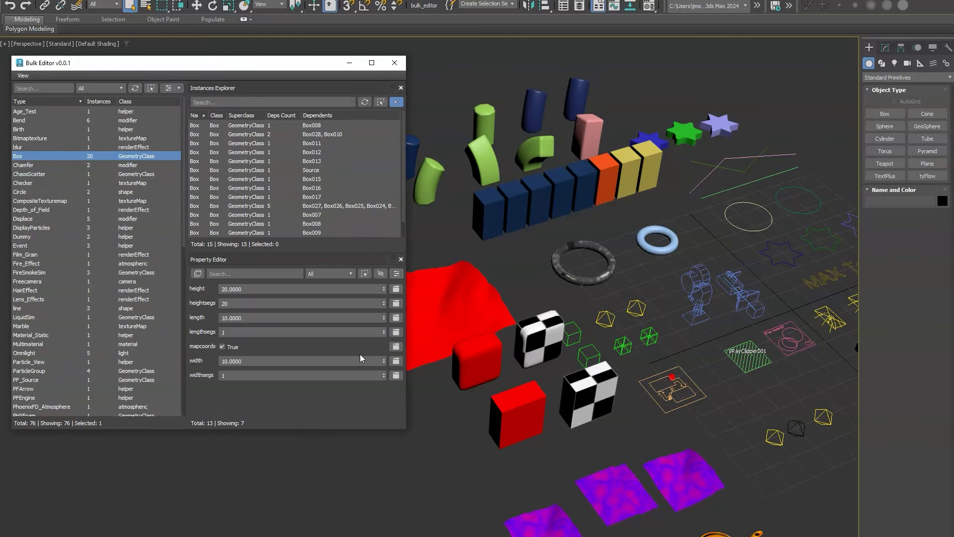
- Toggle all thirteen Box properties on and off, then make the Bulk Editor window taller
left_click(380, 274)
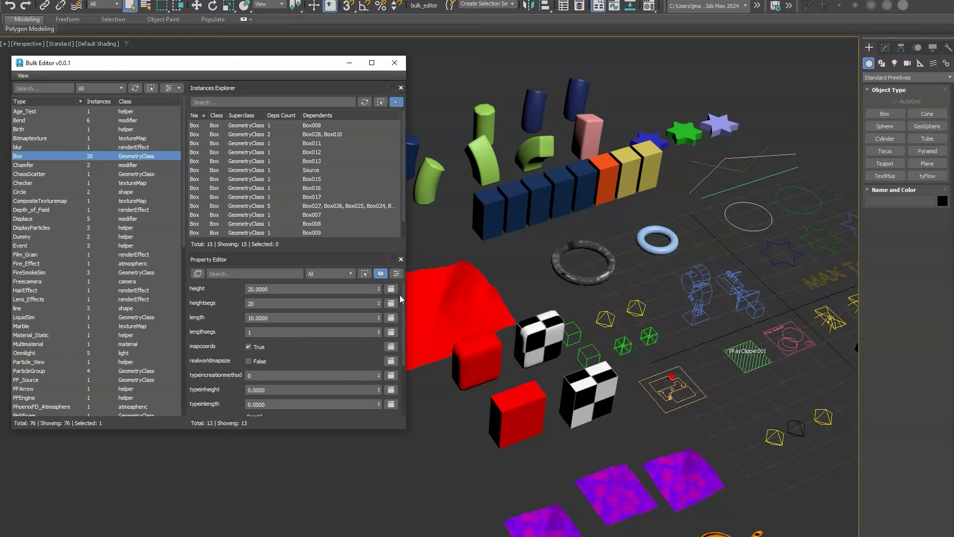
left_click_drag(403, 297, 416, 271)
left_click(380, 273)
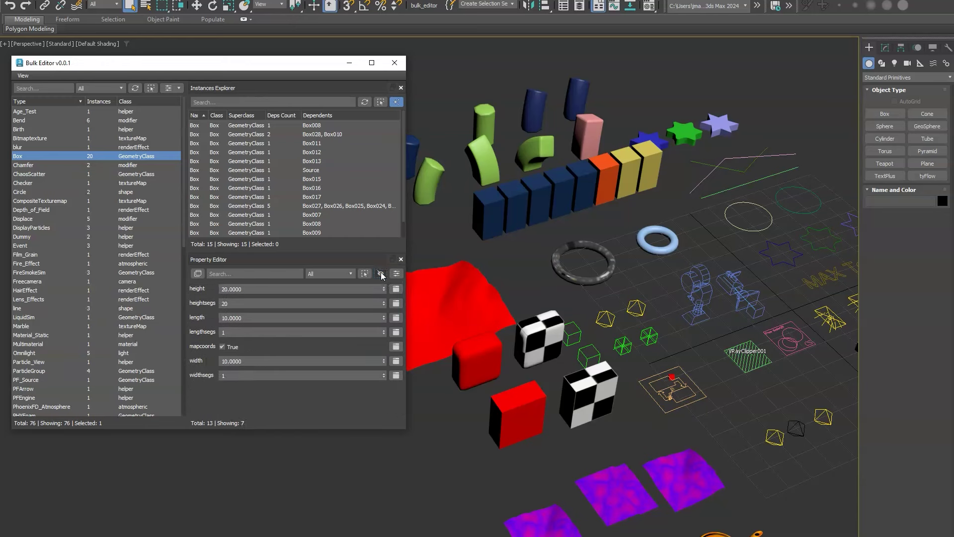
left_click_drag(253, 429, 250, 512)
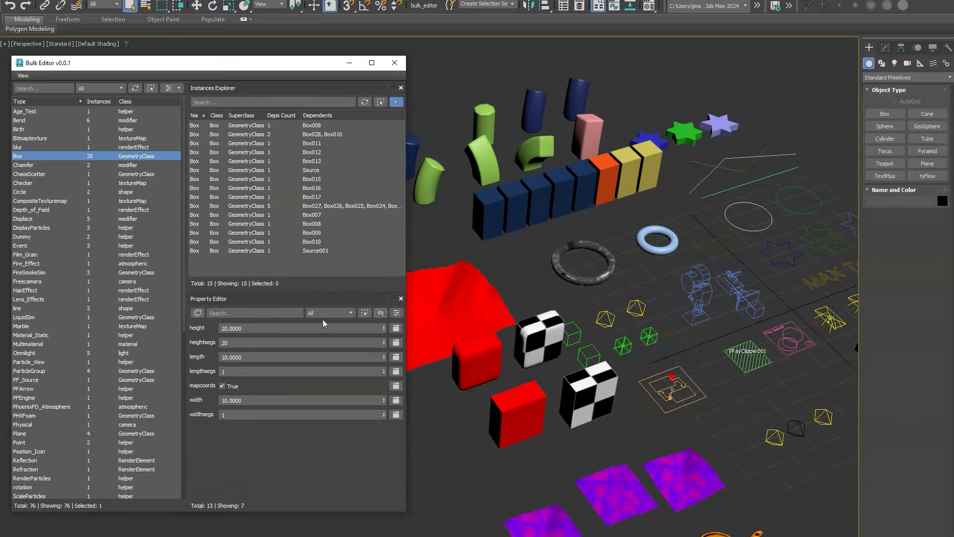
- Select the three leftmost blue boxes and limit the Property Editor scope to Scene Selection
left_click(347, 316)
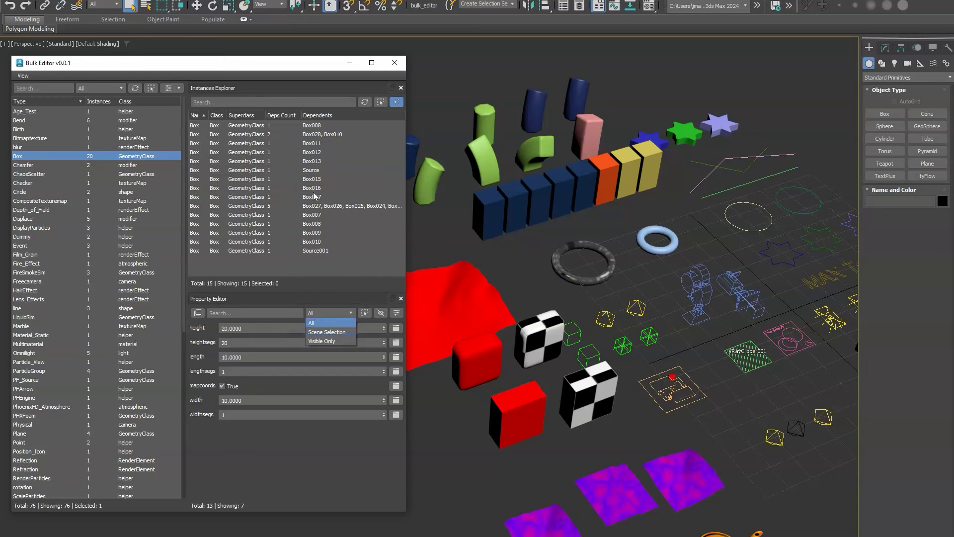
left_click(523, 262)
left_click_drag(481, 244, 517, 213)
left_click(324, 317)
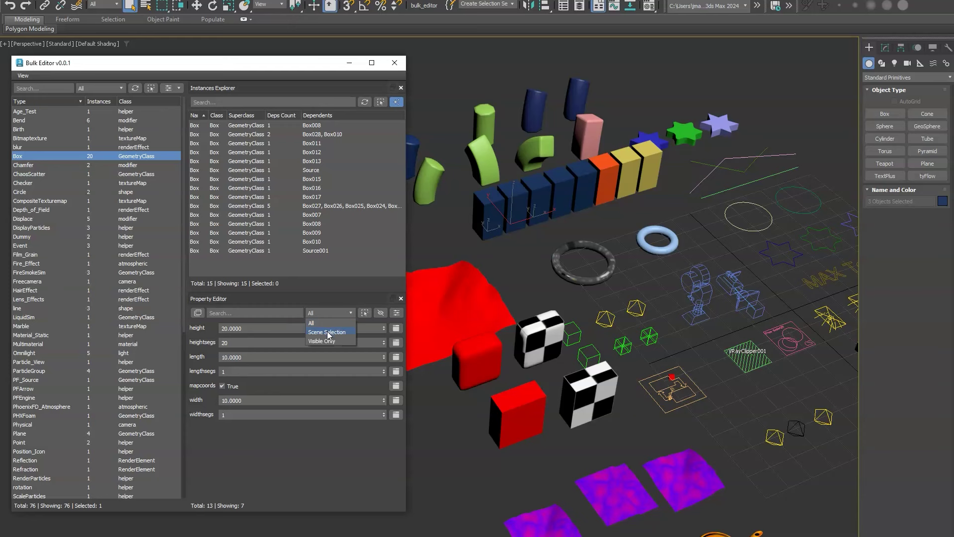
left_click(328, 334)
- Change the selected boxes' height, entering 5 and then undoing to reach 10
double_click(258, 328)
type("5")
key("Return")
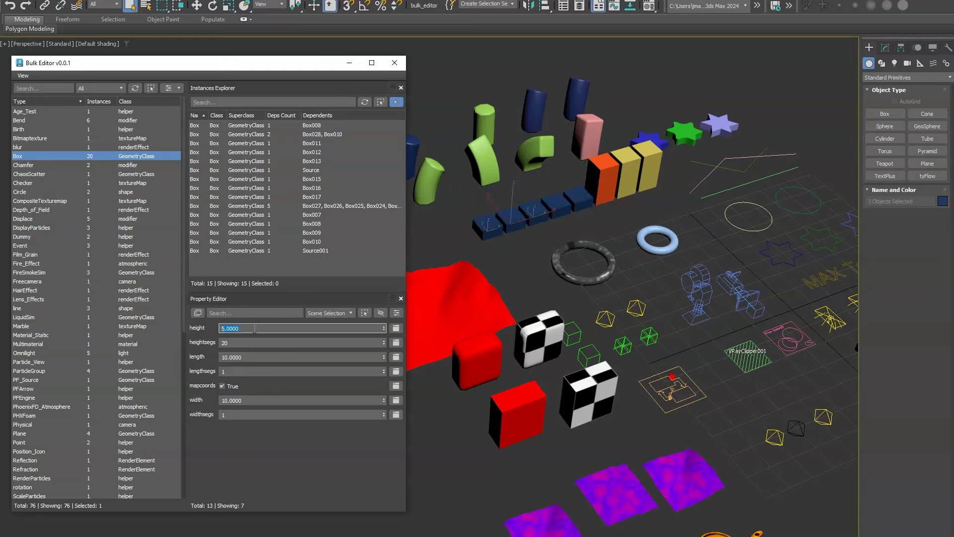
key("ctrl+z")
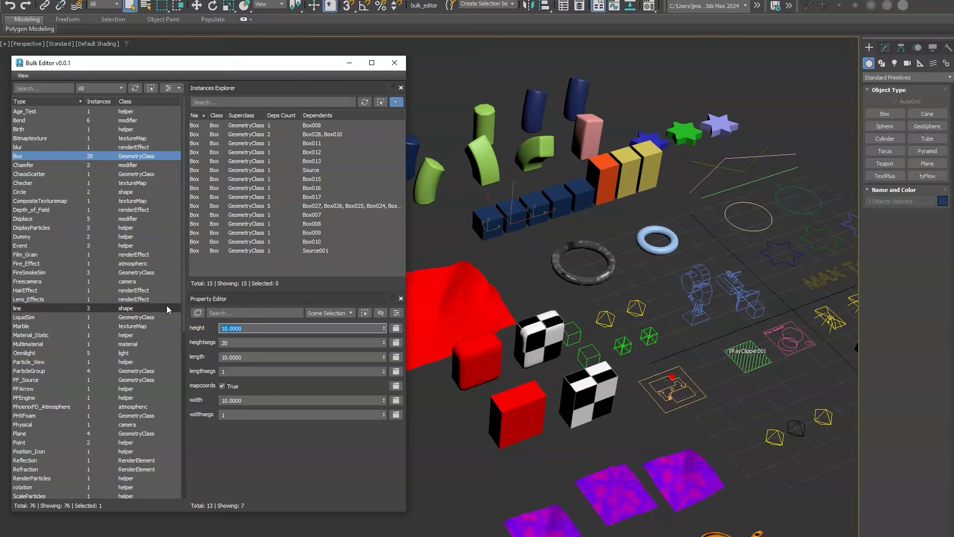
- Open the Spreadsheet Editor of box parameters, positioned and widened over the Bulk Editor
left_click(23, 75)
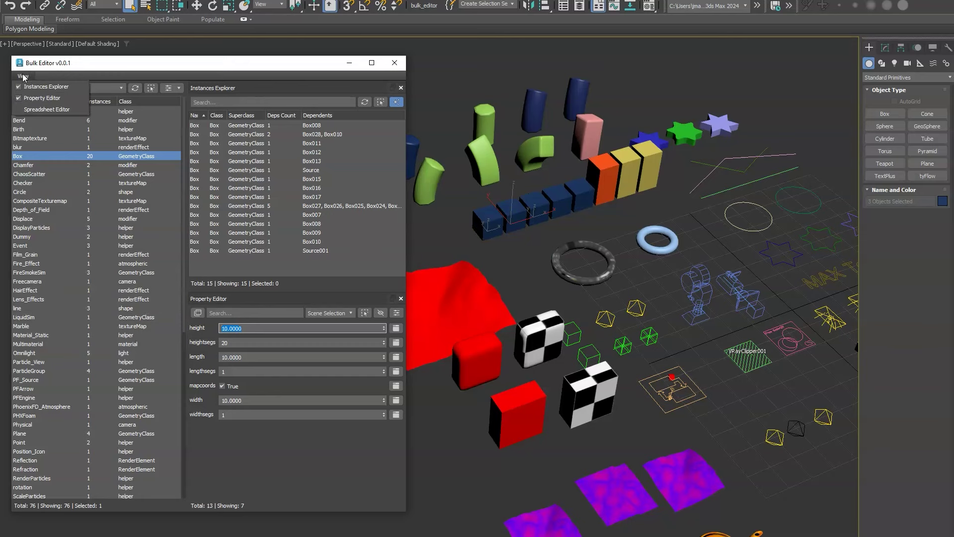
left_click(47, 110)
left_click_drag(715, 143, 275, 121)
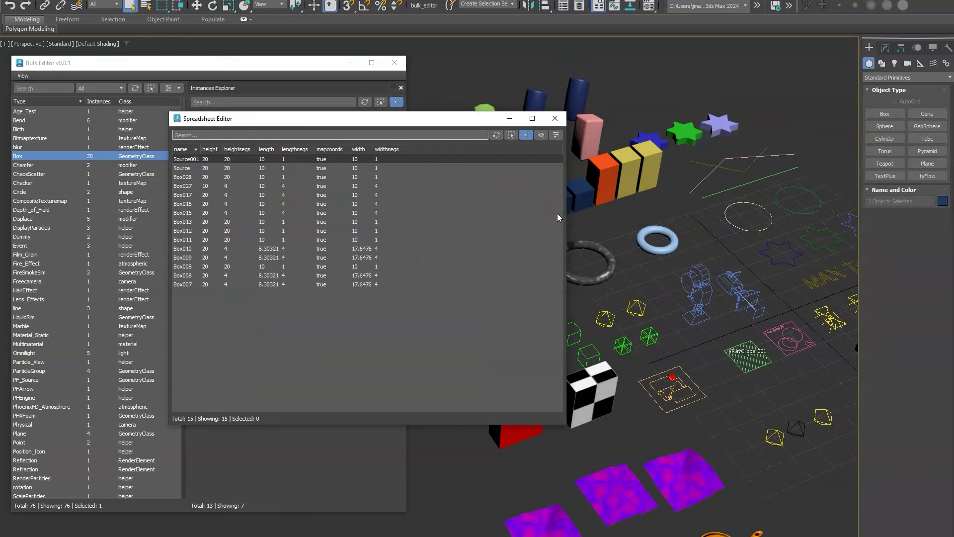
left_click_drag(566, 221, 778, 217)
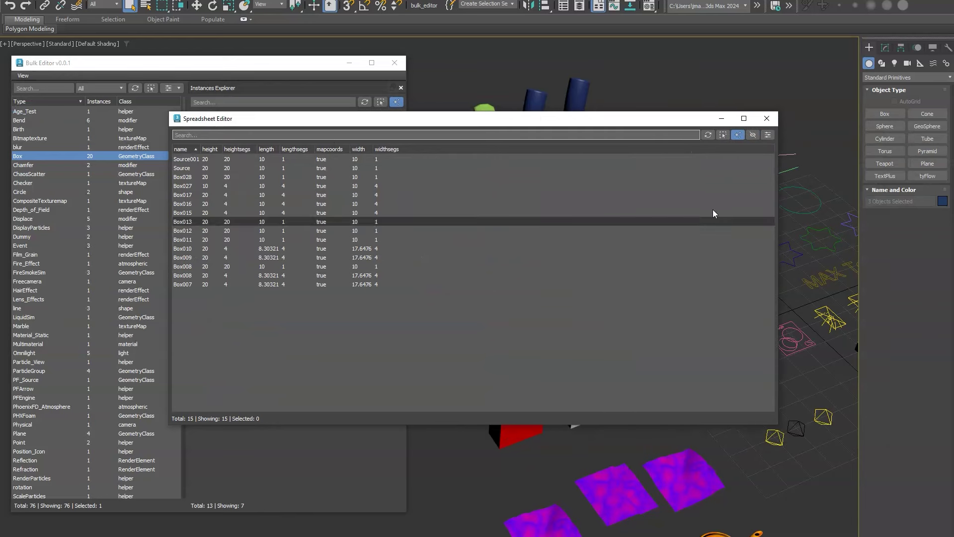
- Sort by length, select the Box010 through Source001 rows, and close the spreadsheet
left_click(266, 149)
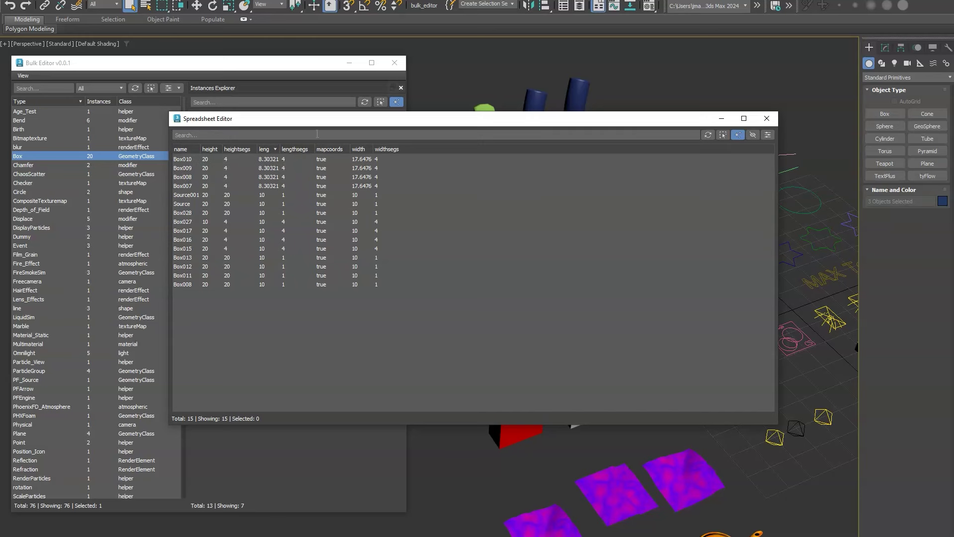
left_click_drag(320, 114, 320, 184)
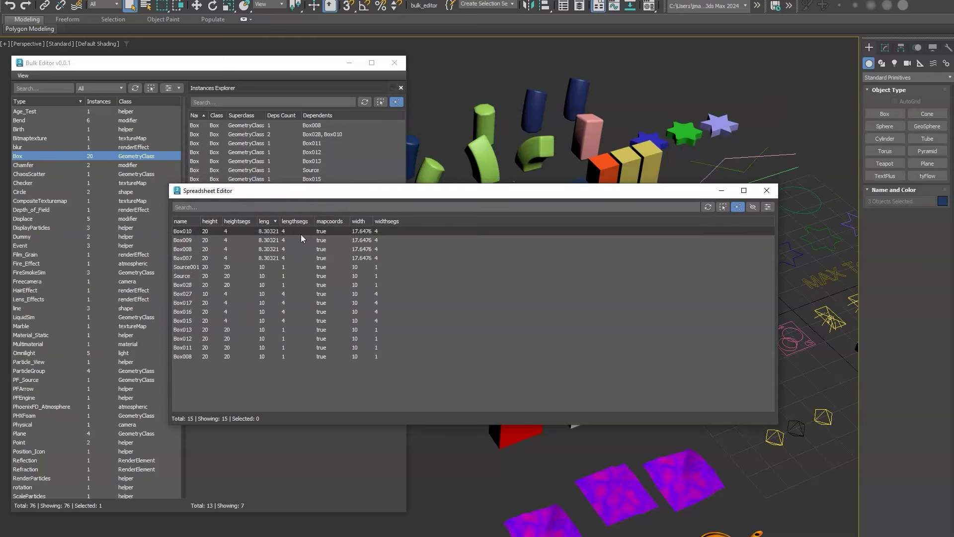
mouse_move(301, 267)
left_mouse_down()
mouse_move(302, 275)
mouse_move(309, 241)
mouse_move(310, 268)
left_mouse_up()
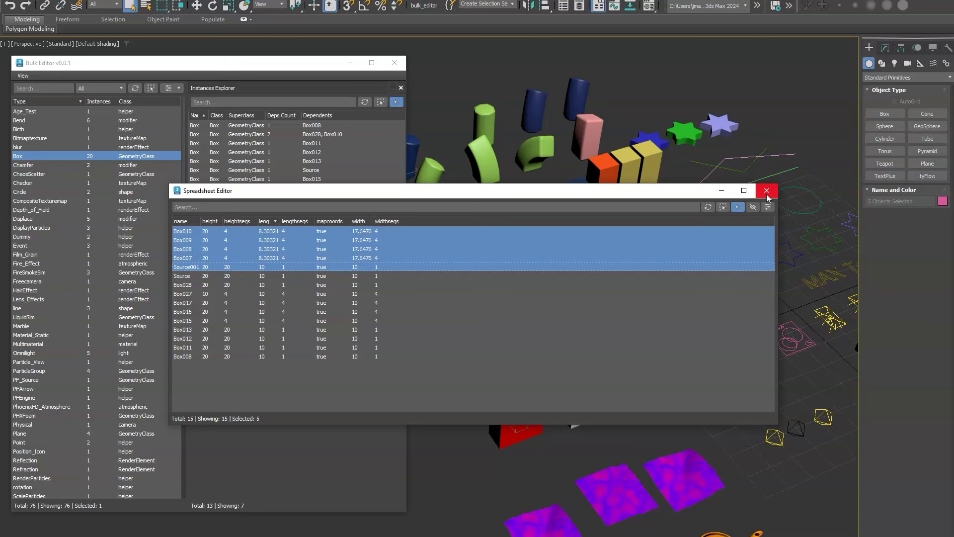
left_click(768, 190)
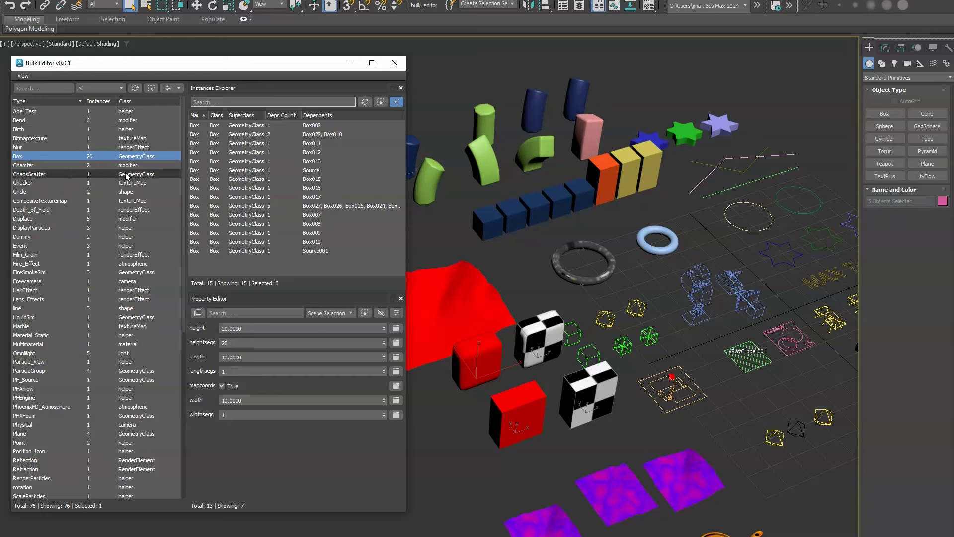
- Filter the class list to Base Objects, then reopen the class filter dropdown
left_click(178, 88)
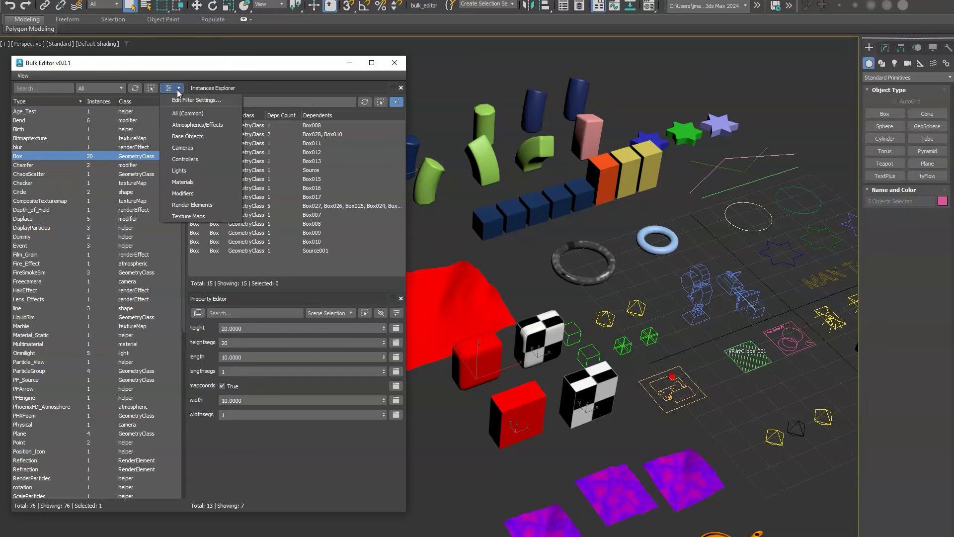
left_click(197, 136)
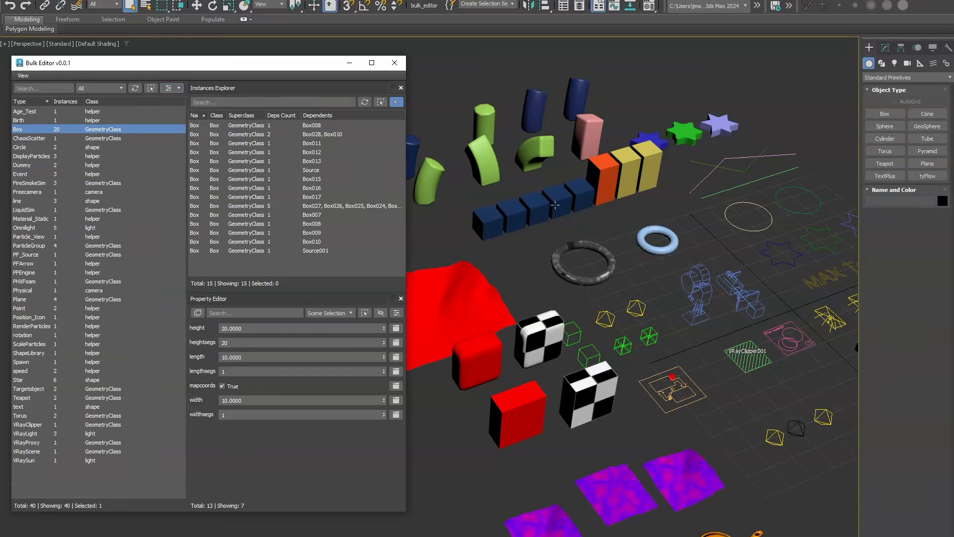
left_click(175, 90)
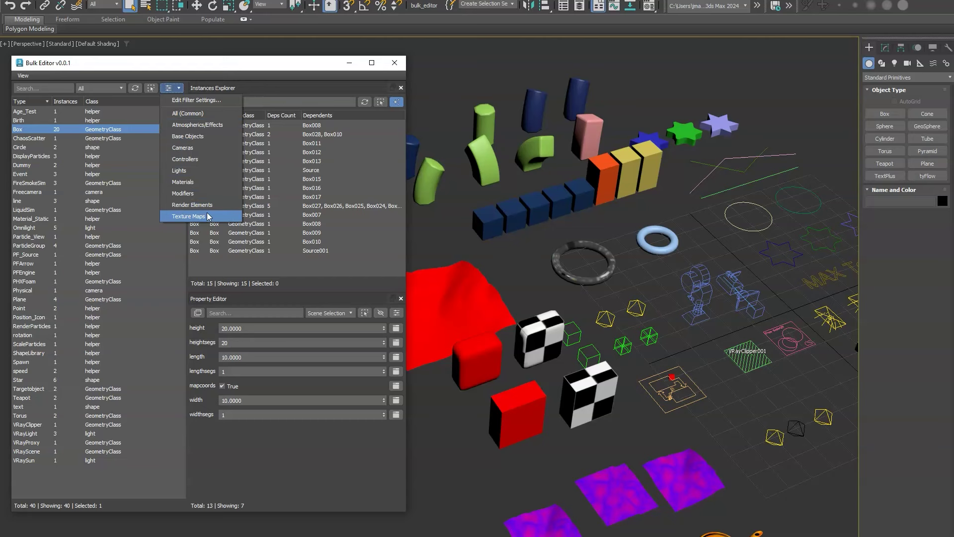
- Review the explorer filter settings and cancel without changes
left_click(209, 102)
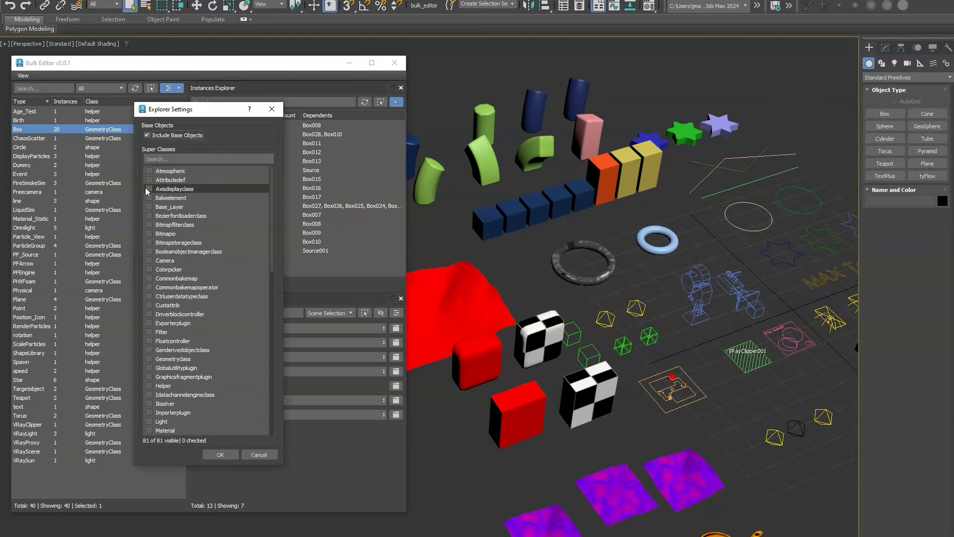
scroll(181, 308, "down", 15)
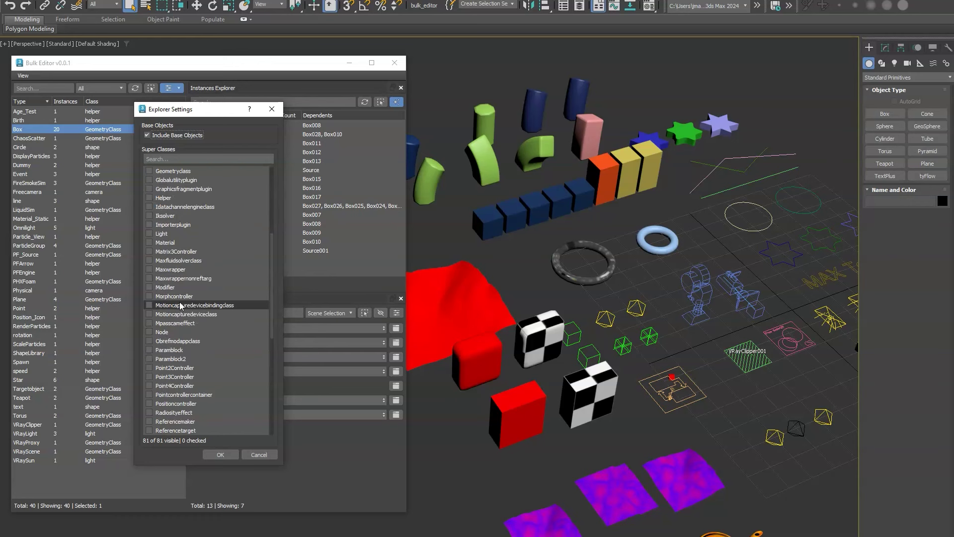
left_click(258, 454)
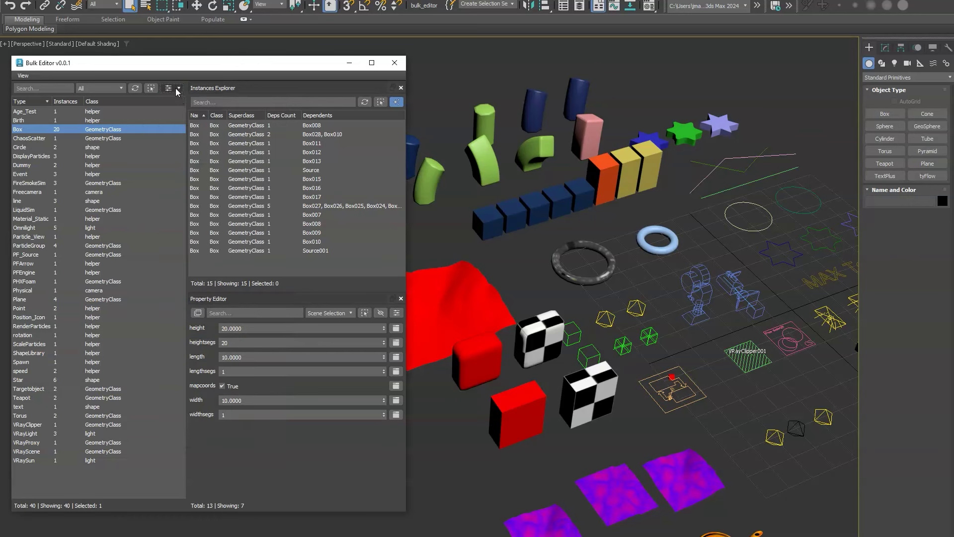
- Browse the twelve Smoke texture maps, then switch the type filter to Modifiers
left_click(178, 89)
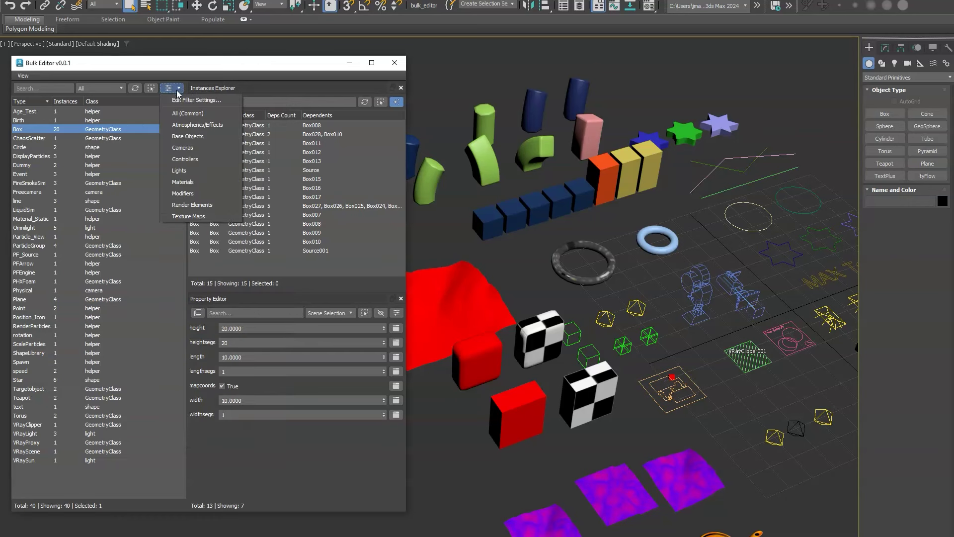
left_click(204, 216)
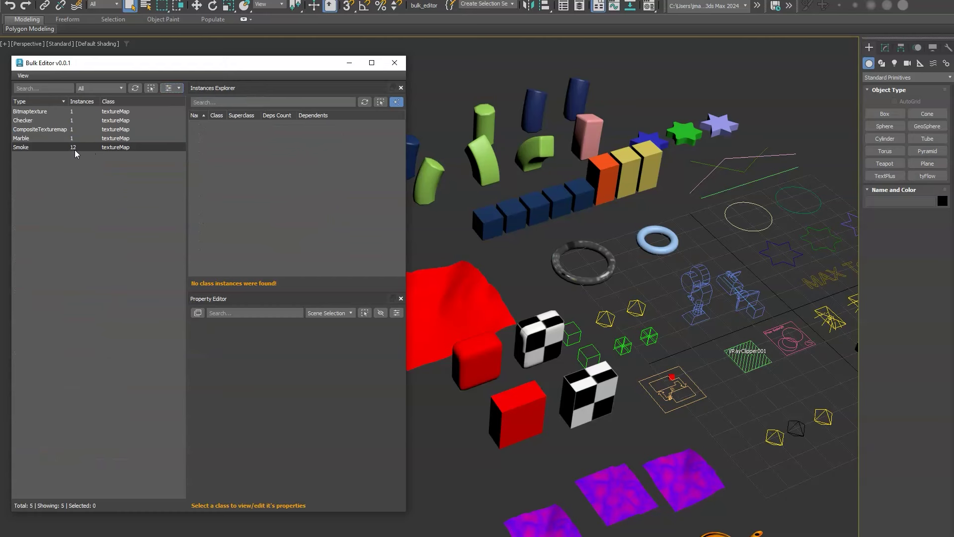
left_click(74, 148)
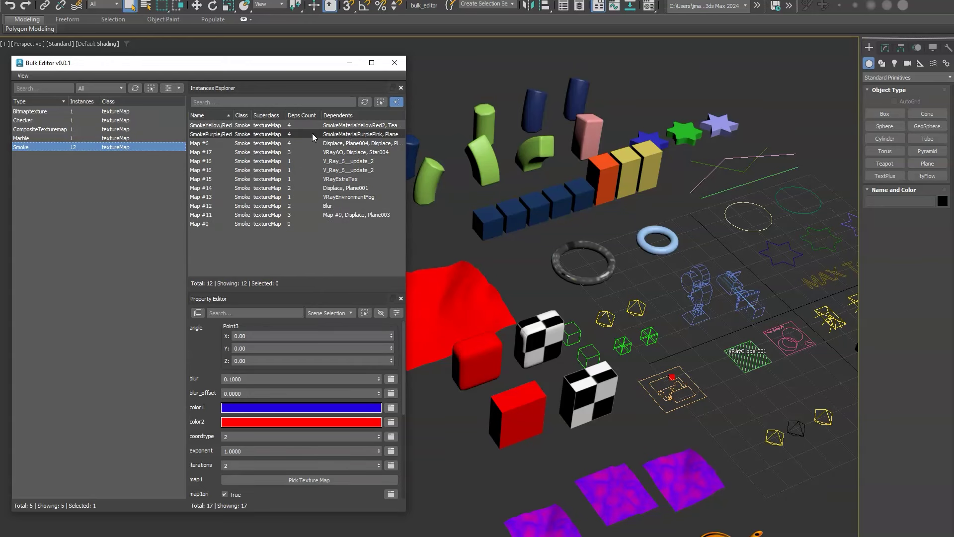
left_click(179, 89)
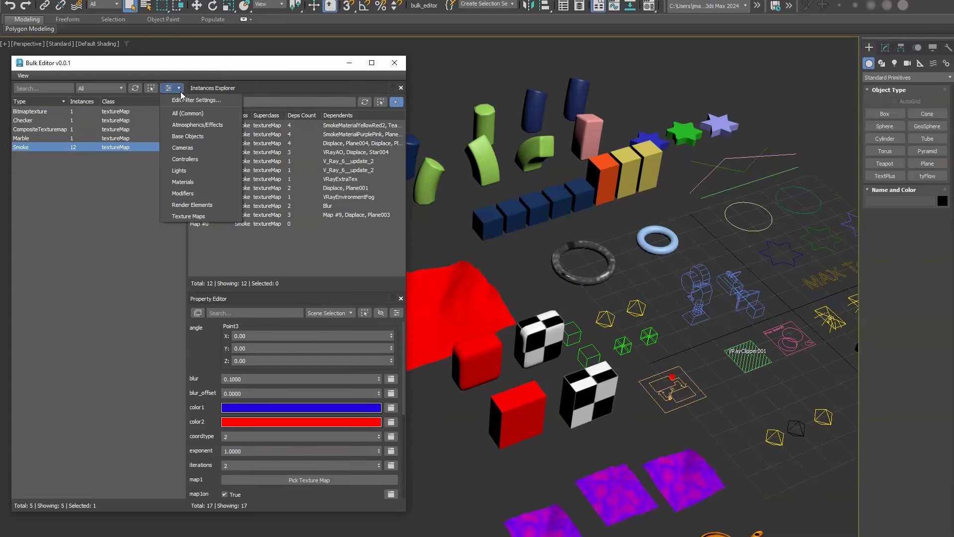
left_click(202, 194)
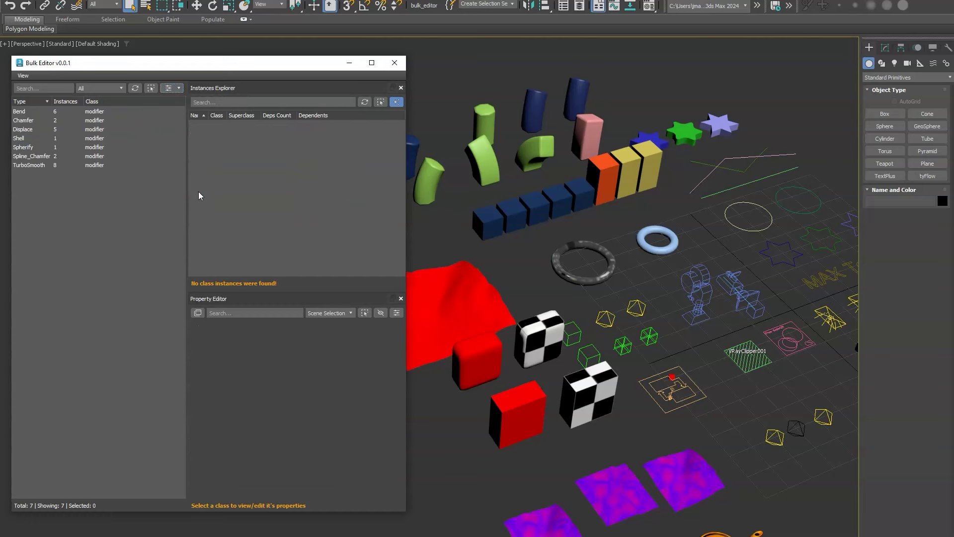
- List the six Bend instances and select Box028 and Box010, which share one Bend
left_click(104, 130)
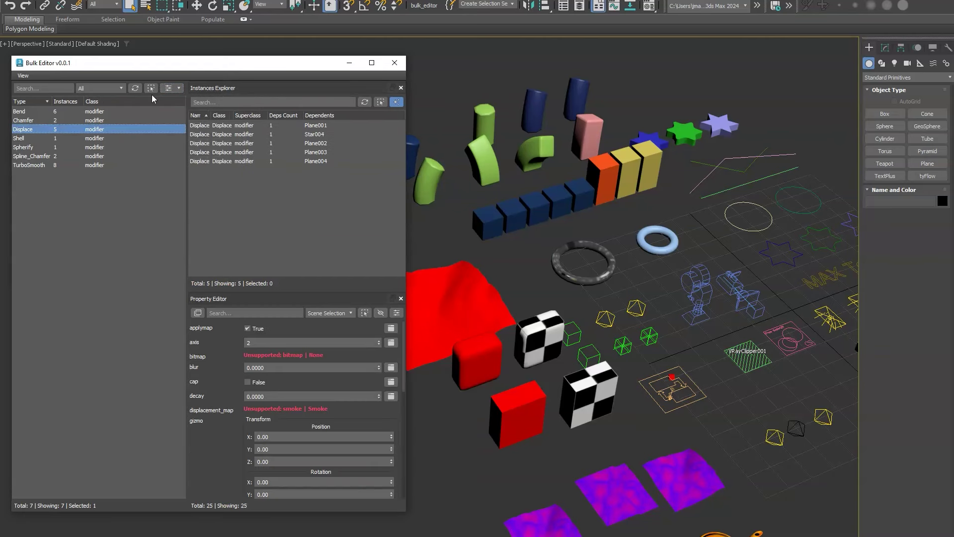
left_click(119, 111)
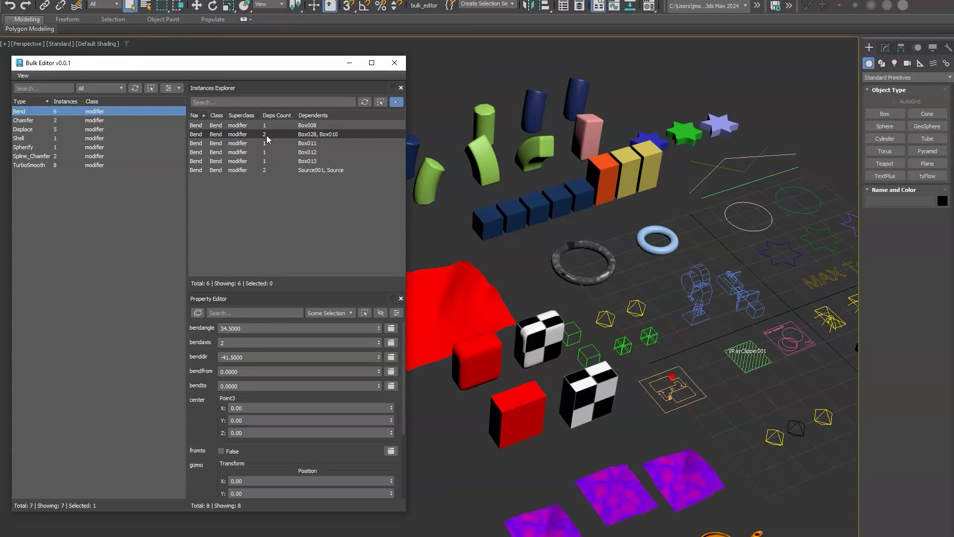
left_click(270, 135)
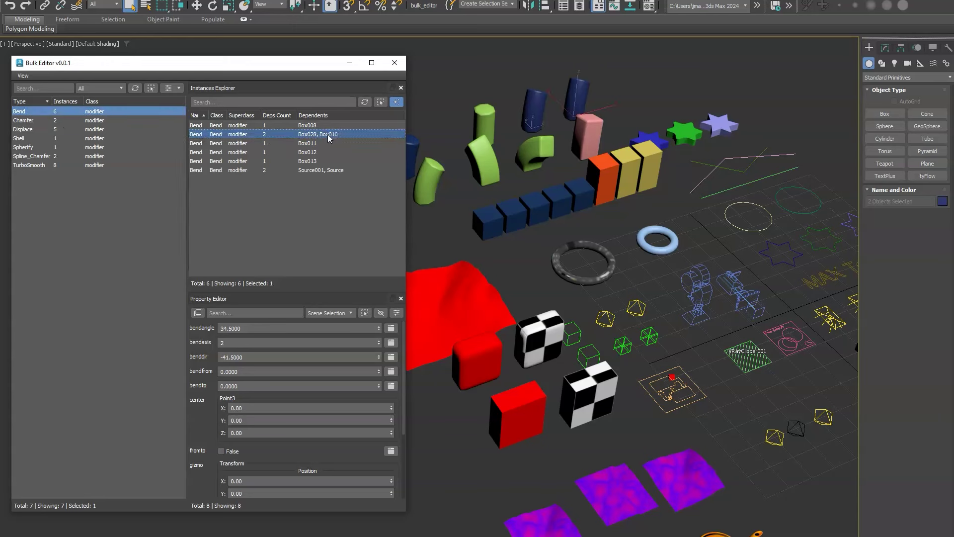
- Inspect their Bend and TurboSmooth stack with Edged Faces shown, then deselect them
right_click(571, 114)
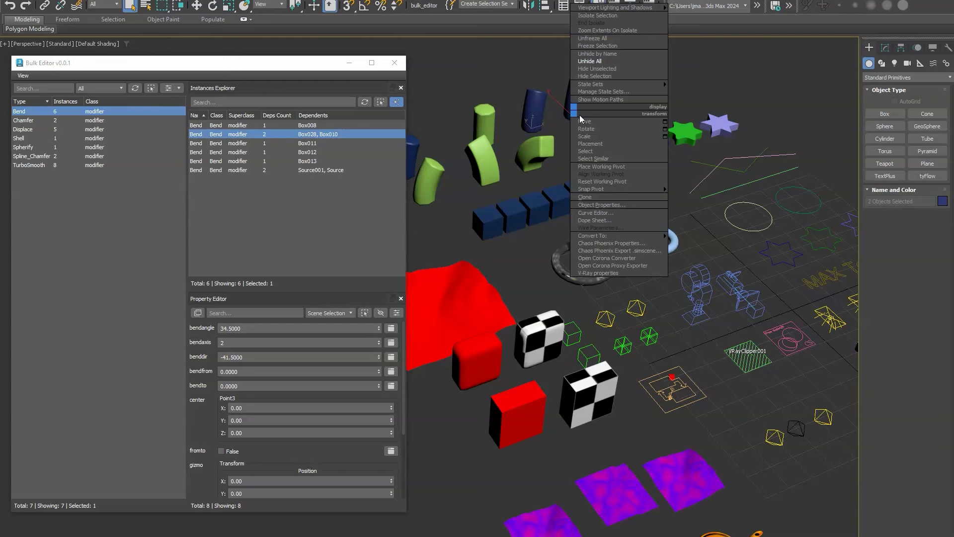
left_click(582, 119)
key("F4")
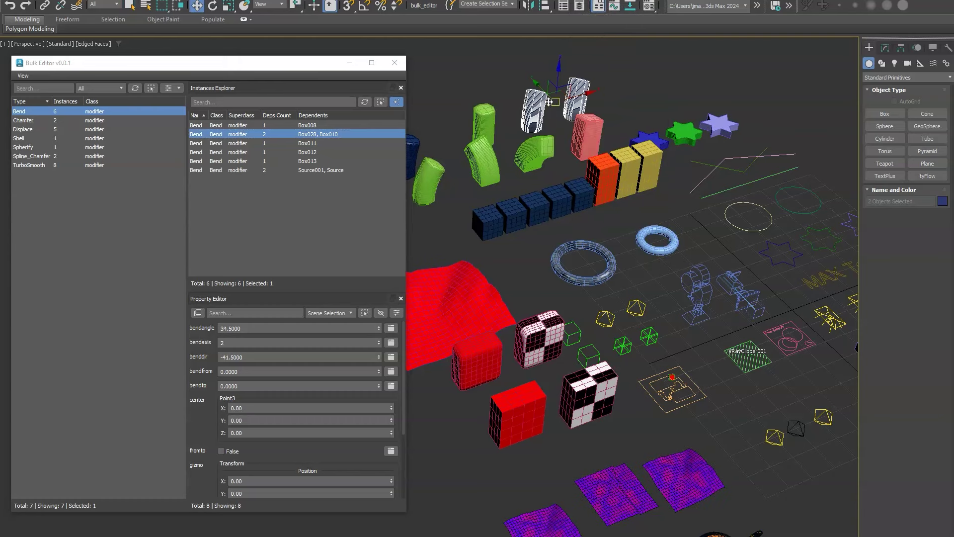
left_click(884, 47)
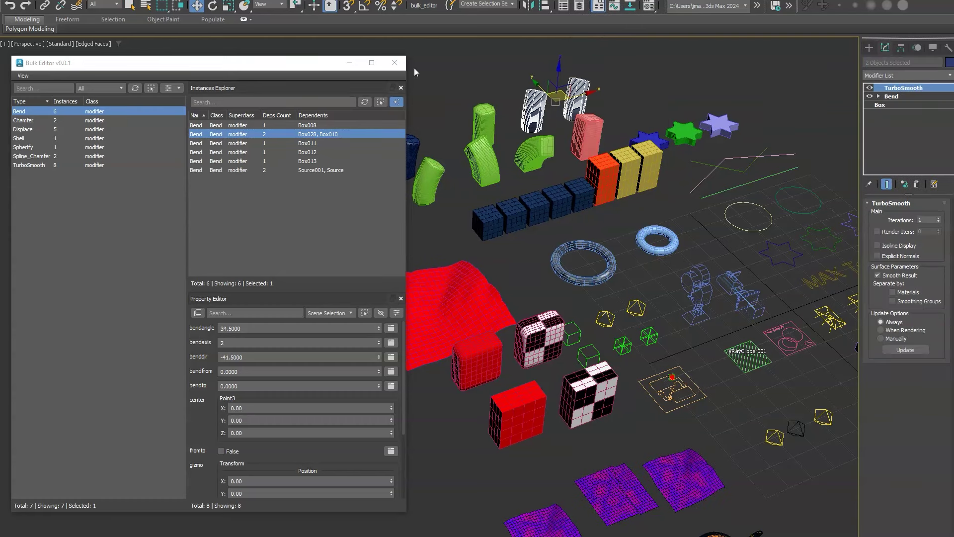
key("F4")
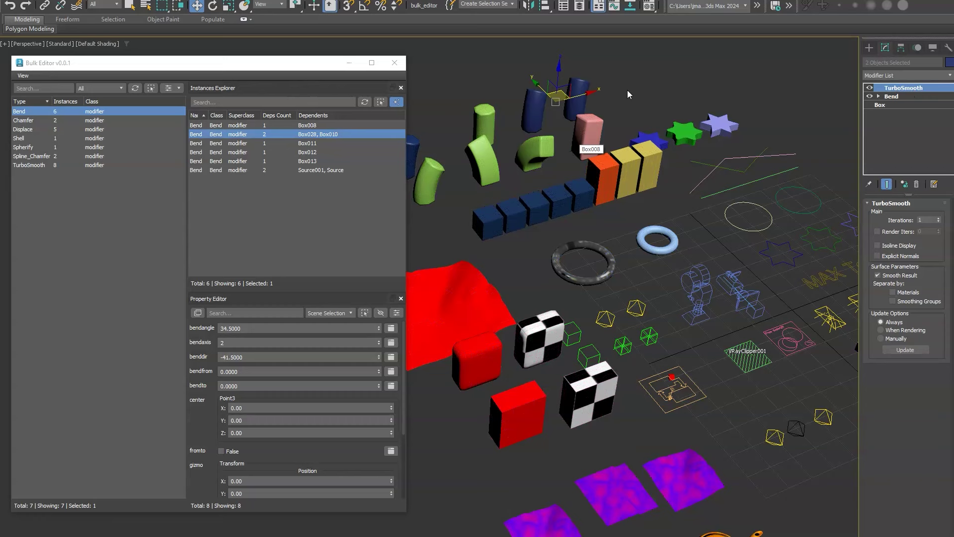
key("ctrl+d")
- Show All (Common) types and enlarge the property area to show more rows
left_click(171, 89)
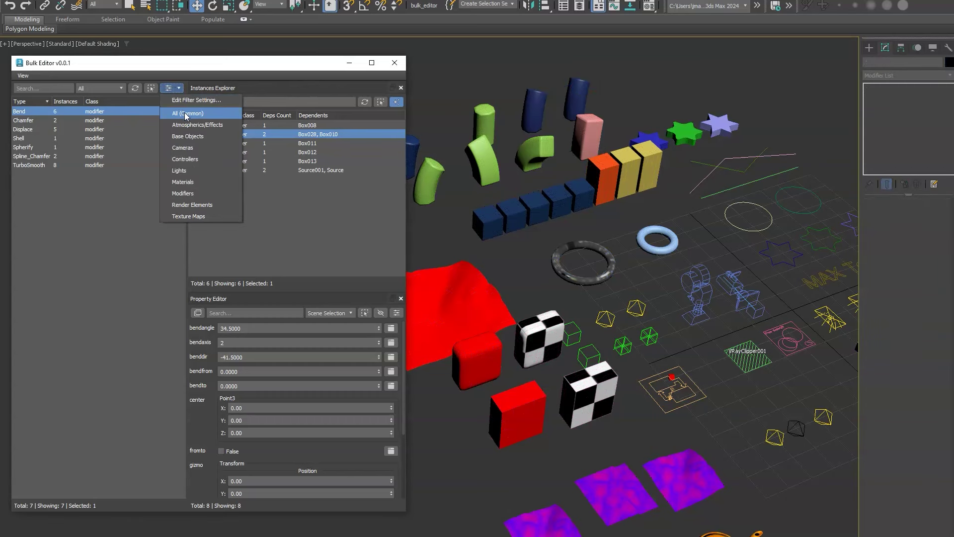
left_click(184, 113)
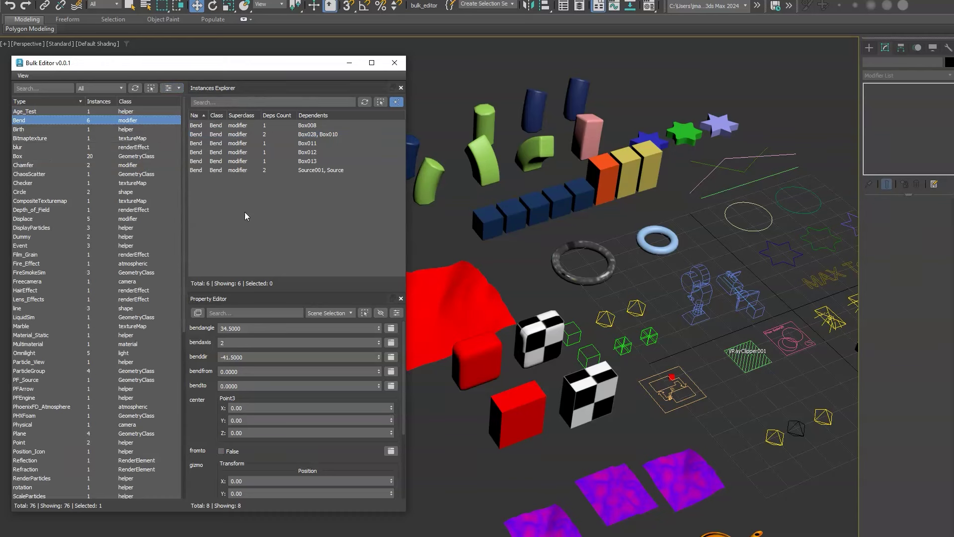
left_click_drag(299, 290, 300, 225)
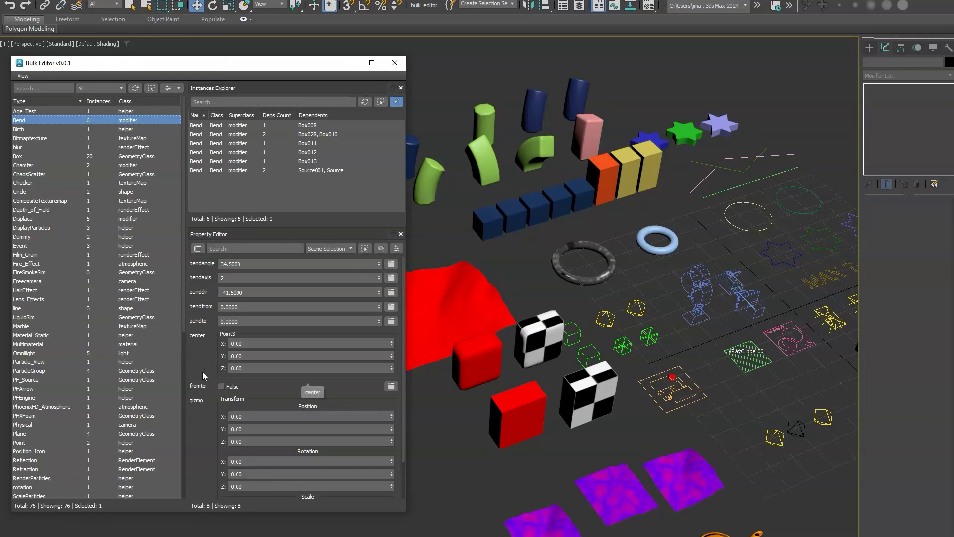
- Set the scope to All and give every Bend a bendangle of 90
left_click(341, 249)
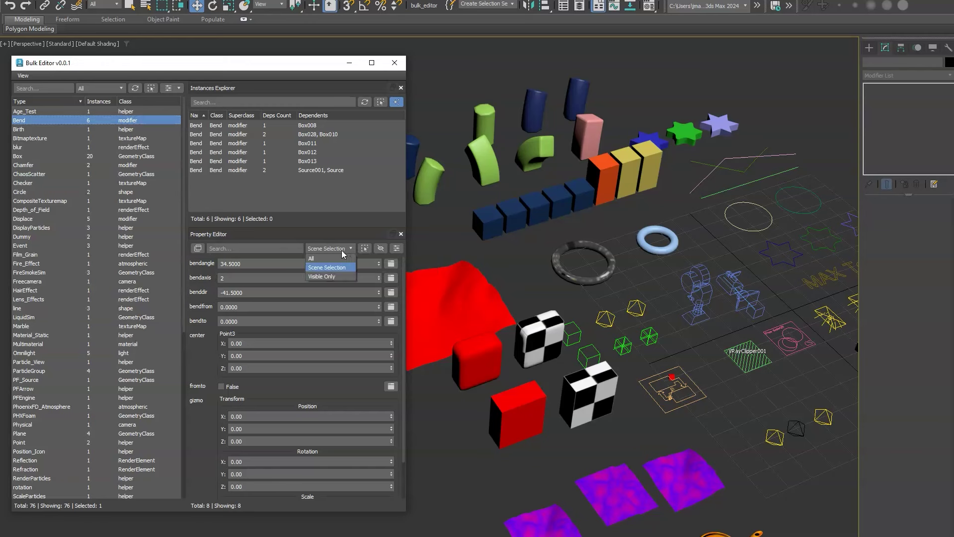
left_click(312, 258)
double_click(221, 264)
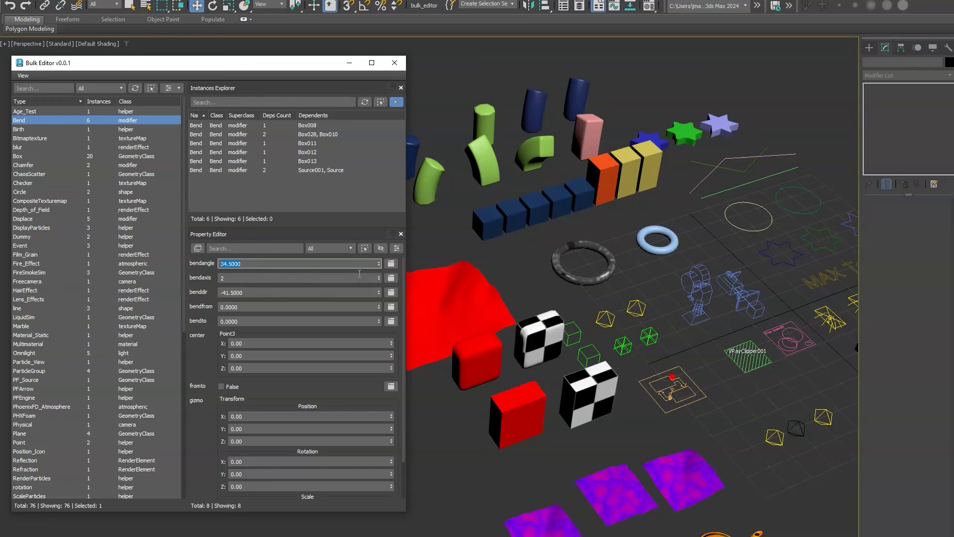
type("10")
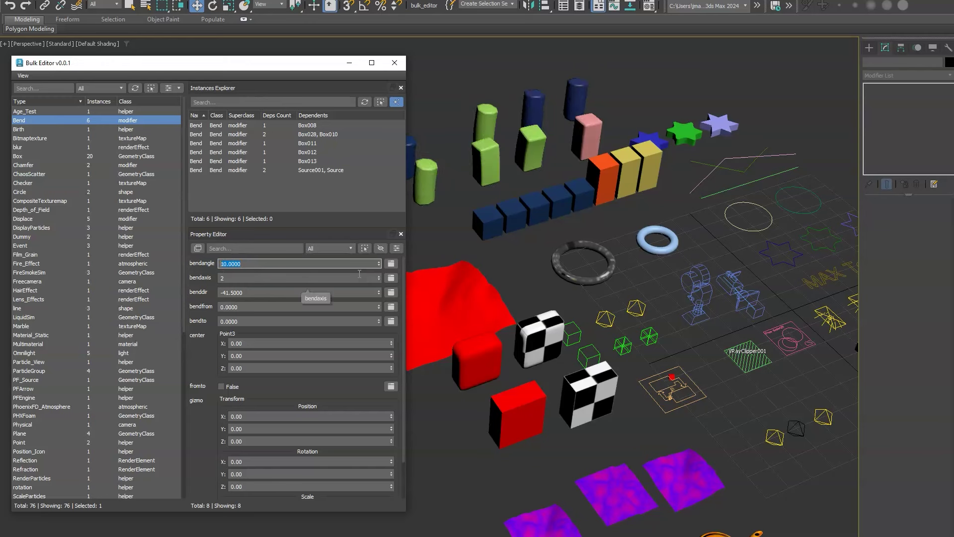
type("90")
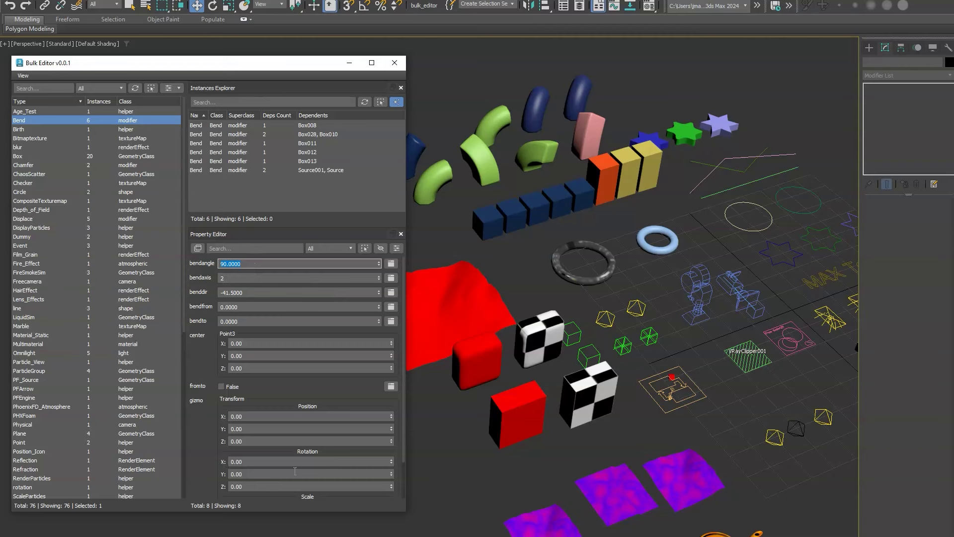
scroll(201, 363, "down", 2)
scroll(202, 392, "up", 2)
left_click(223, 250)
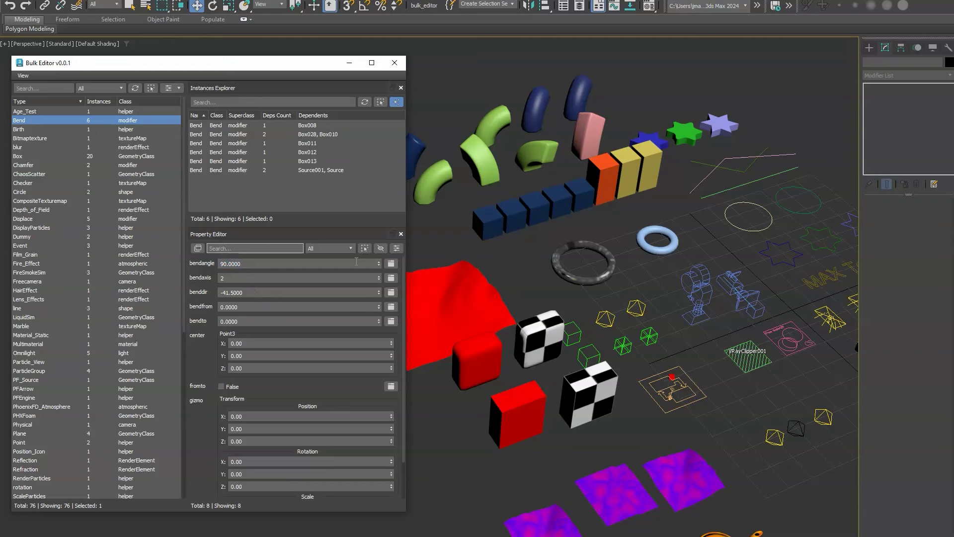
- Tick bendangle, bendaxis and benddir in the Bend Editor Settings and confirm
left_click(396, 248)
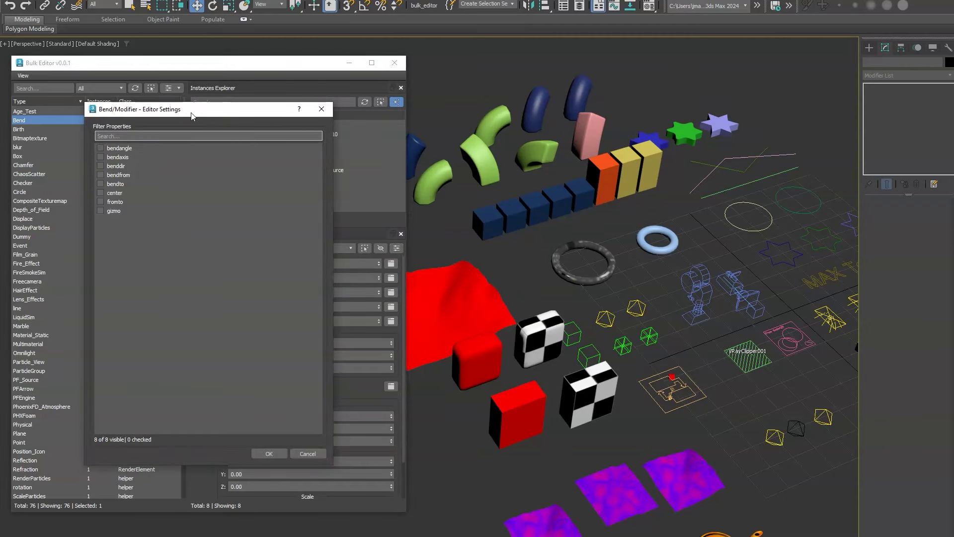
left_click_drag(193, 115, 278, 125)
left_click(185, 157)
left_click(185, 165)
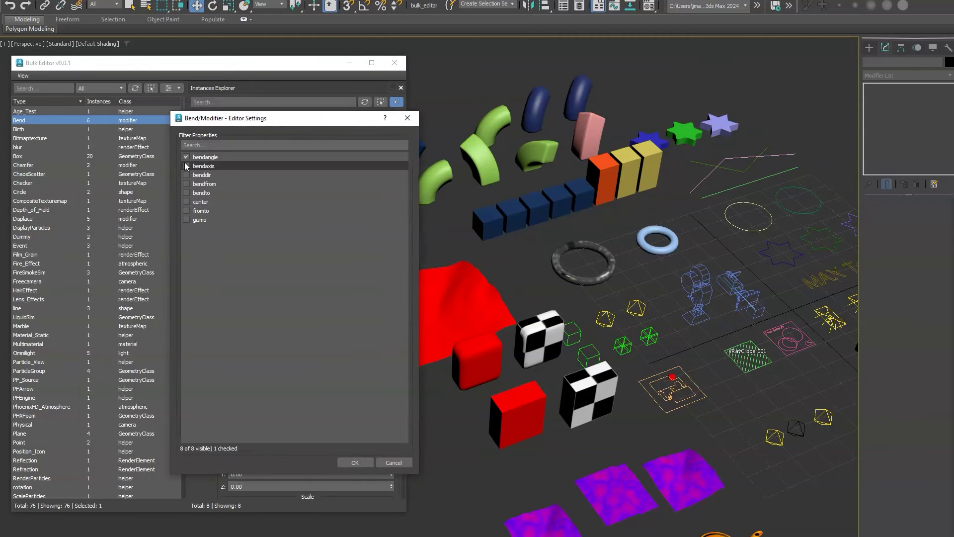
left_click(186, 174)
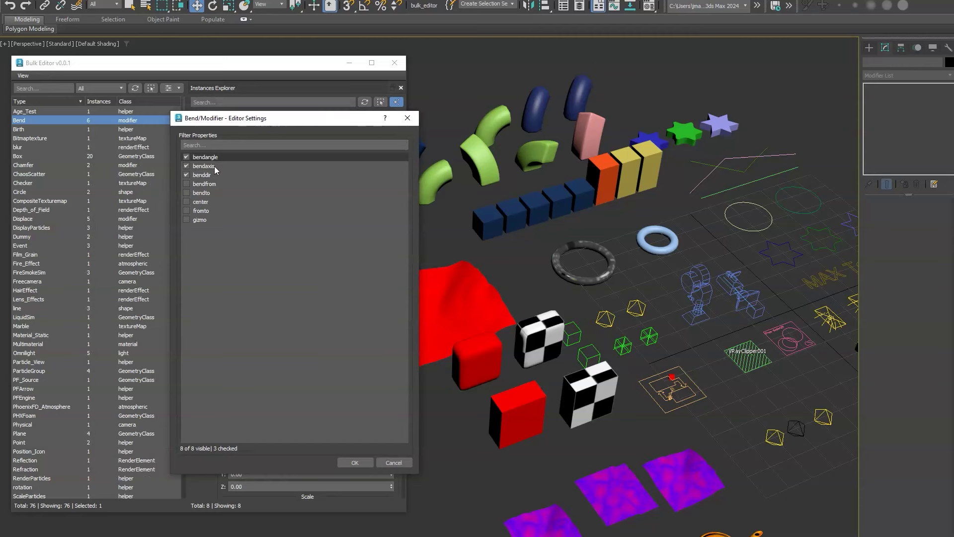
left_click(214, 145)
left_click(353, 462)
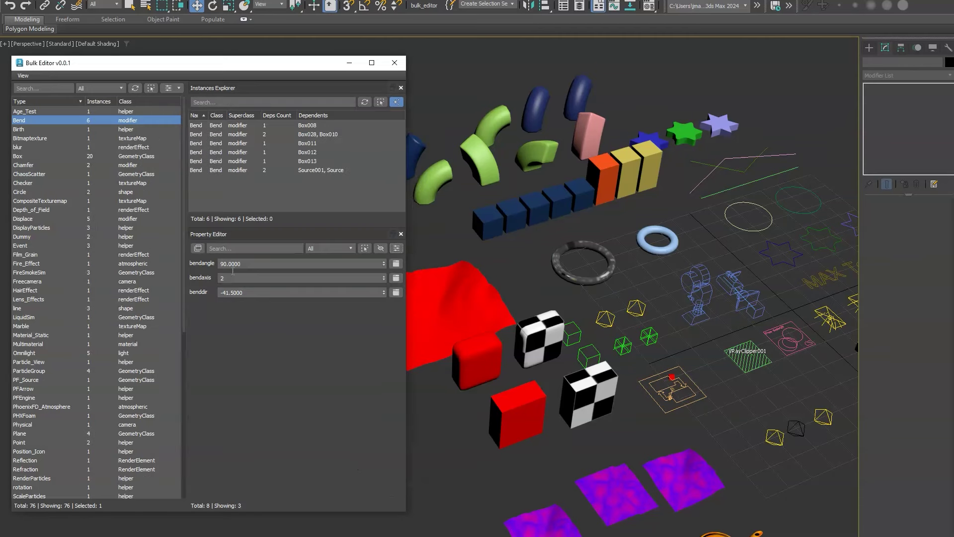
- Check the Birth and blur properties, then return to the Bend type
left_click(52, 129)
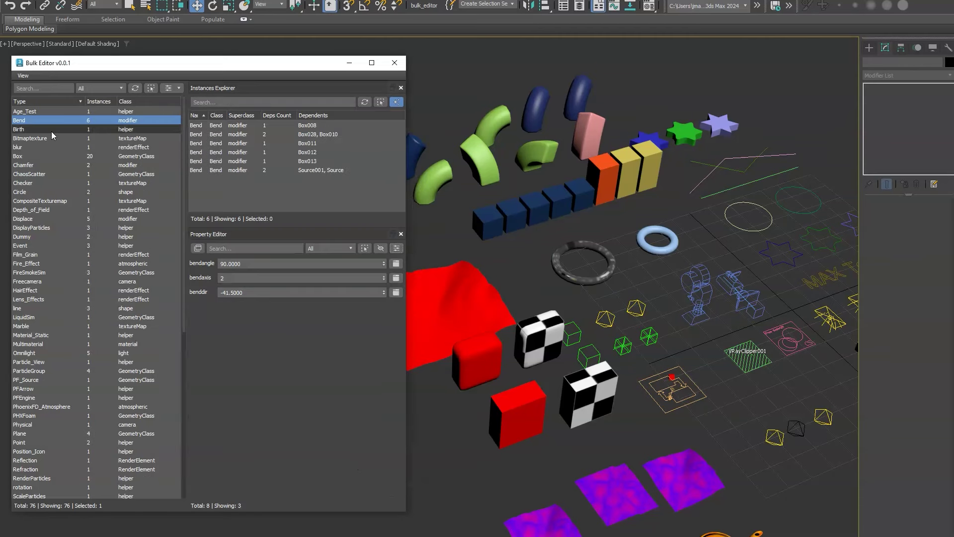
left_click(52, 147)
key("Up")
key("Up")
key("Up")
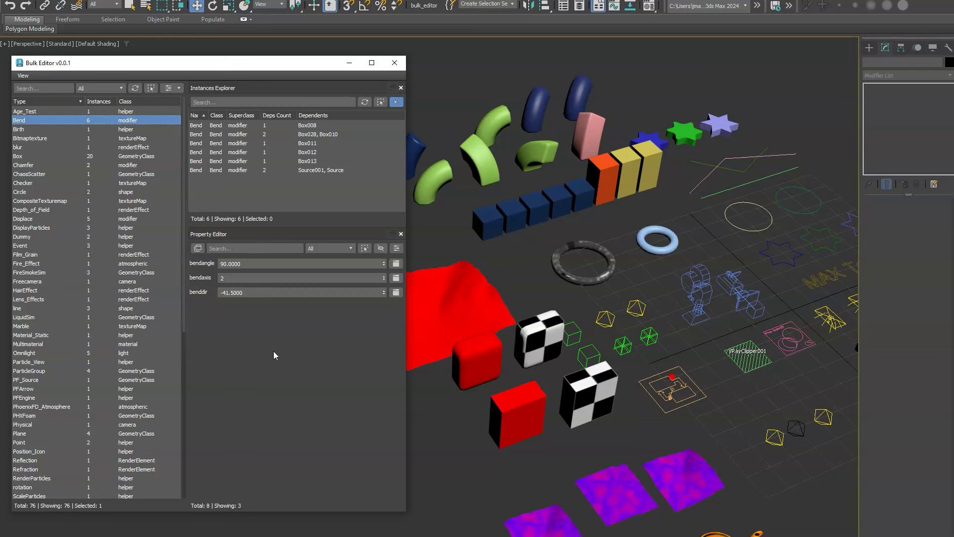
- Select all objects using the Bend modifier and turn on edged faces with F4
left_click(380, 250)
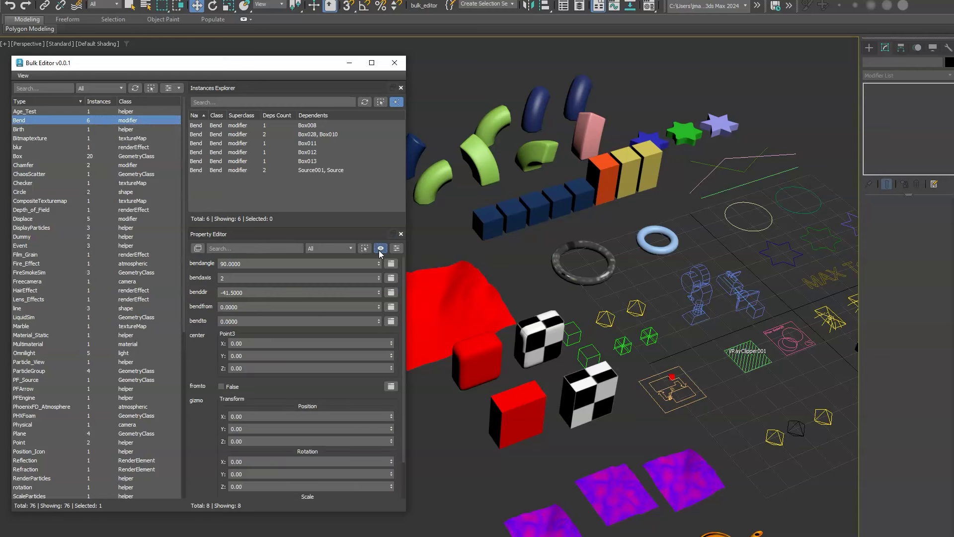
left_click(380, 250)
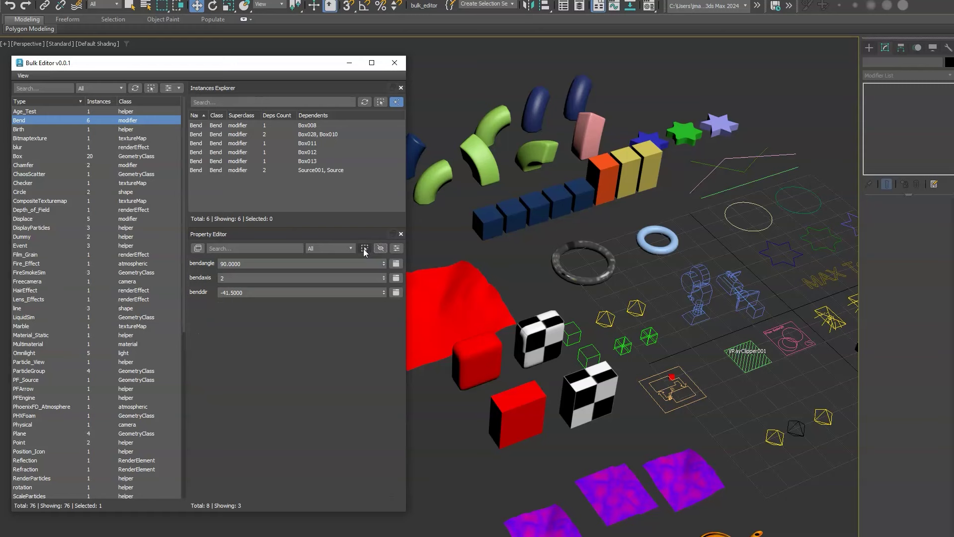
left_click(364, 249)
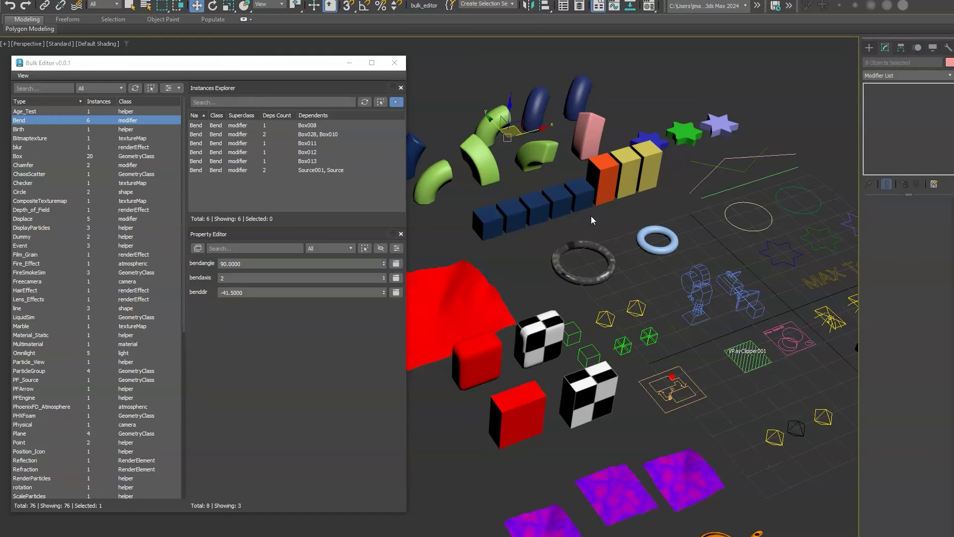
key("F4")
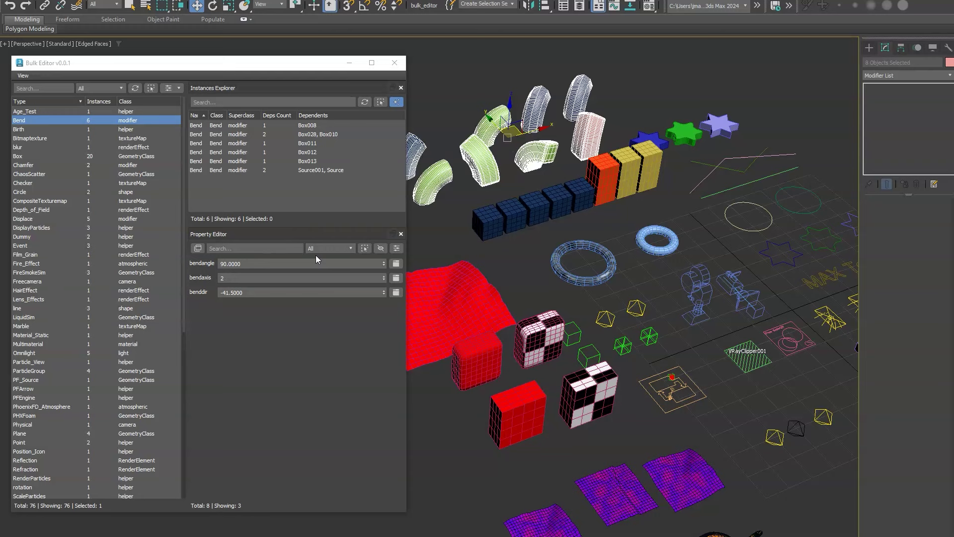
- Step through the Bend instance rows (Box028/Box010, Box012, Box013), ending with Box011 selected
double_click(321, 134)
left_click(311, 125)
left_click(311, 143)
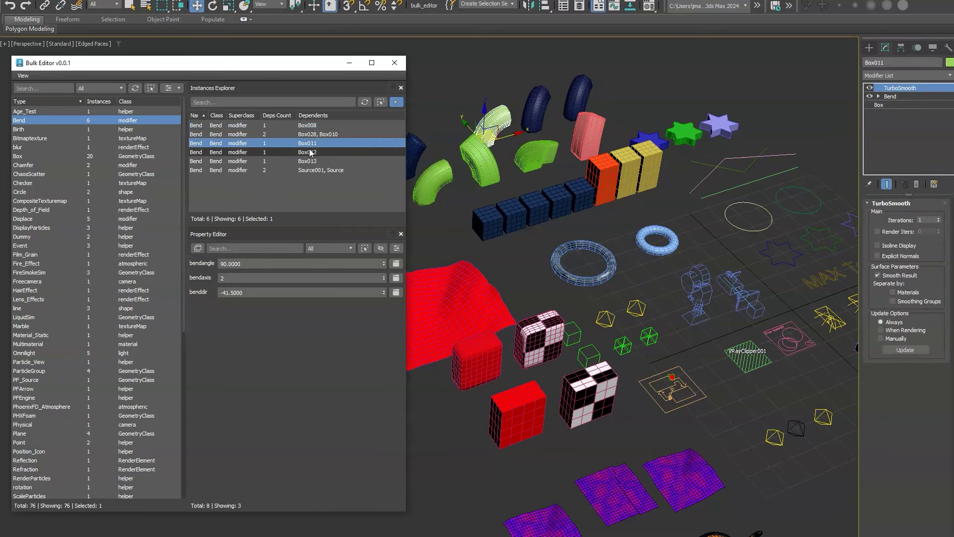
left_click(312, 152)
left_click(314, 164)
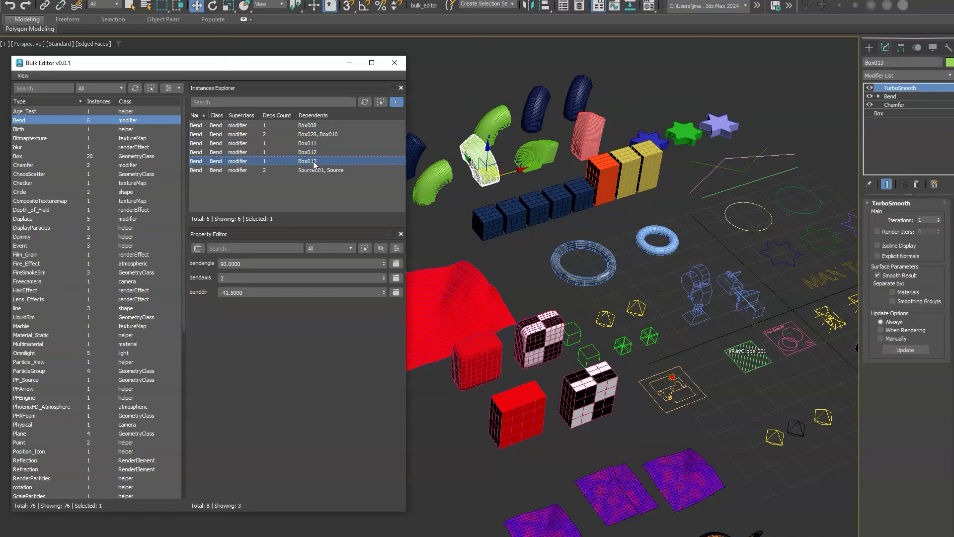
left_click(316, 170)
left_click(321, 134)
left_click(318, 143)
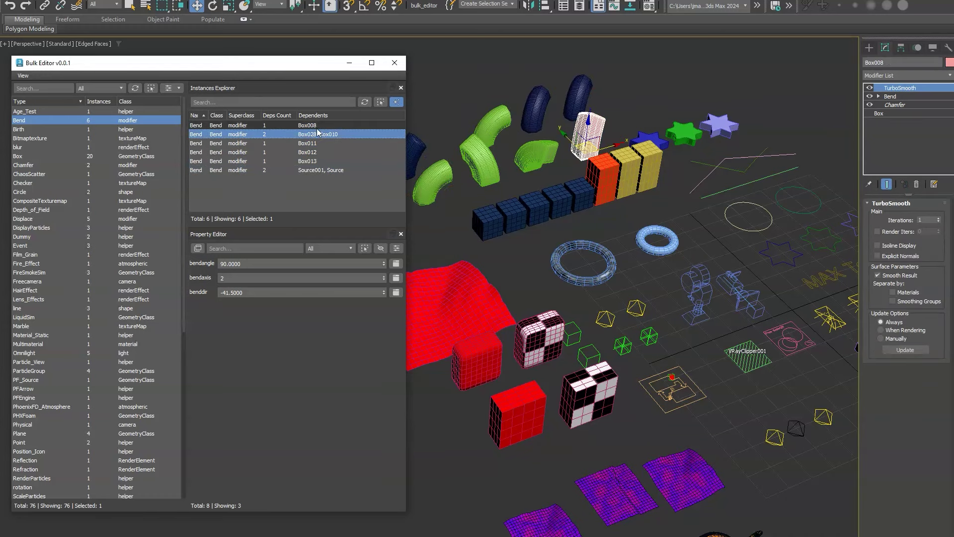
left_click(318, 152)
left_click(312, 143)
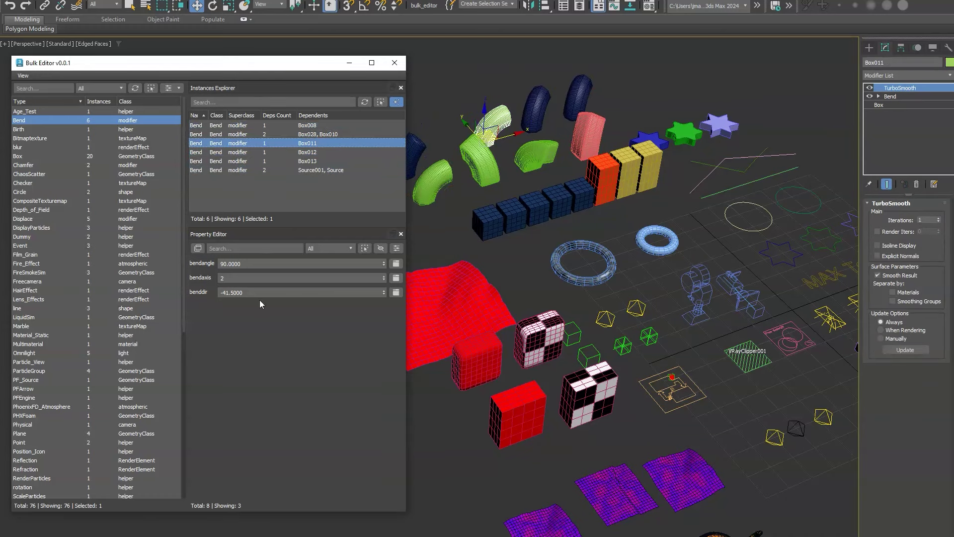
- Float the Bend properties in a window moved to the top right and shortened
left_click(249, 280)
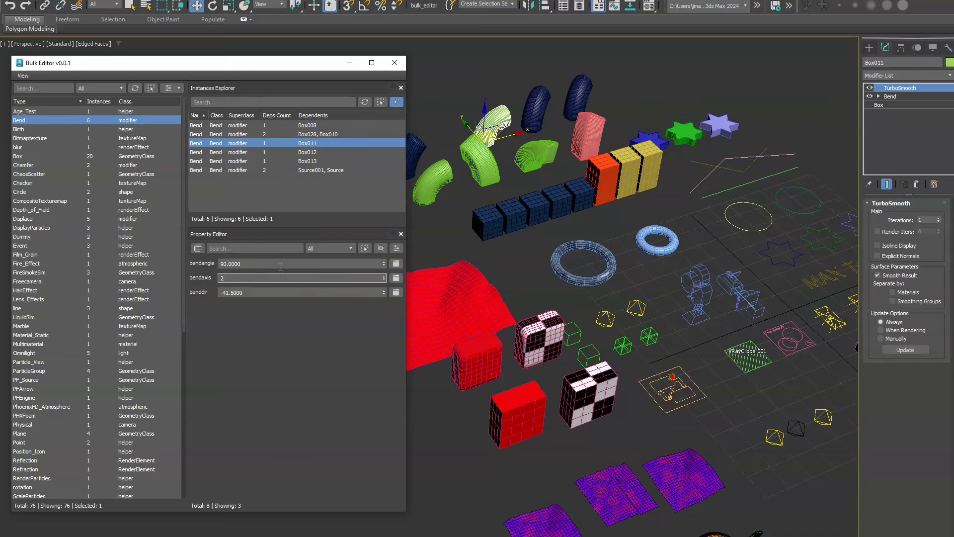
left_click(197, 251)
left_click_drag(200, 155, 745, 51)
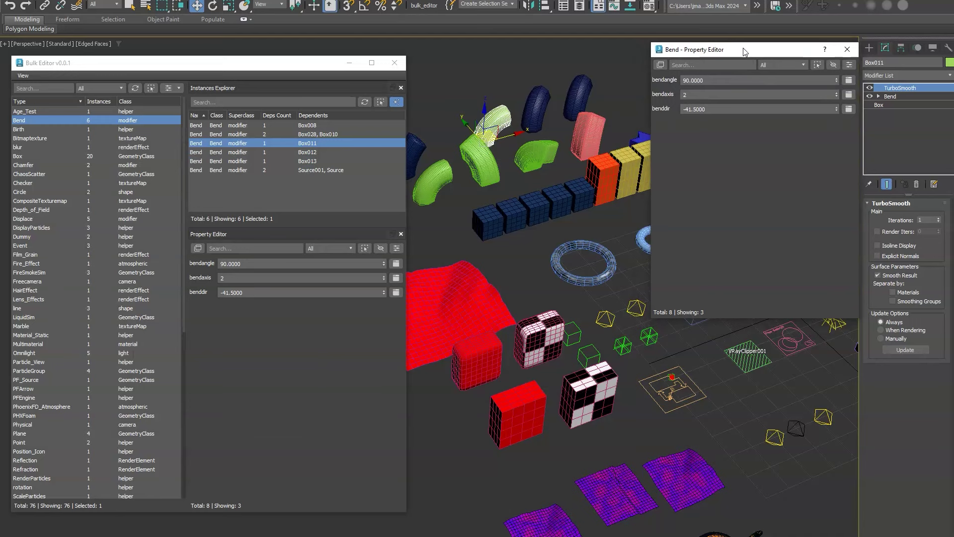
left_click_drag(751, 319, 765, 141)
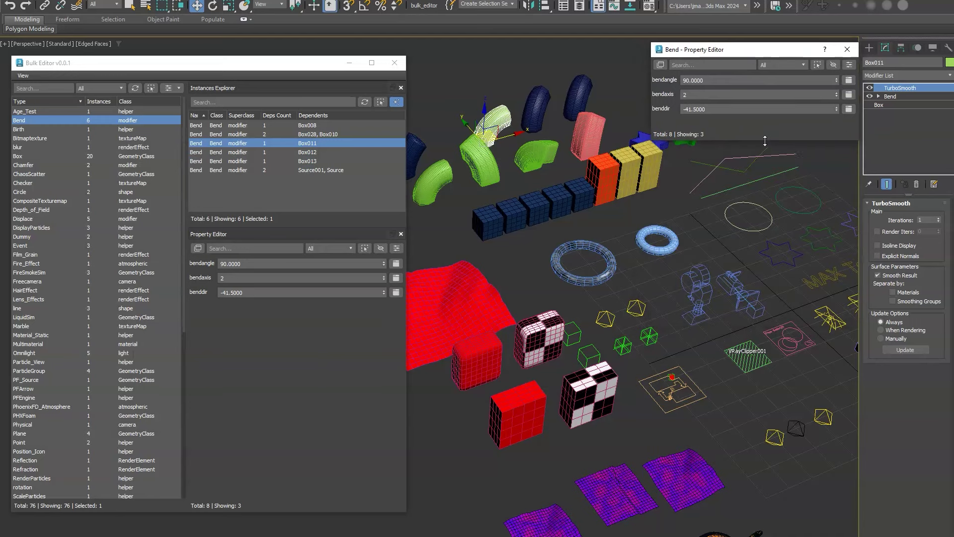
- Open a second floating Bend editor limited to Scene Selection, reposition it, then close it
left_click(197, 250)
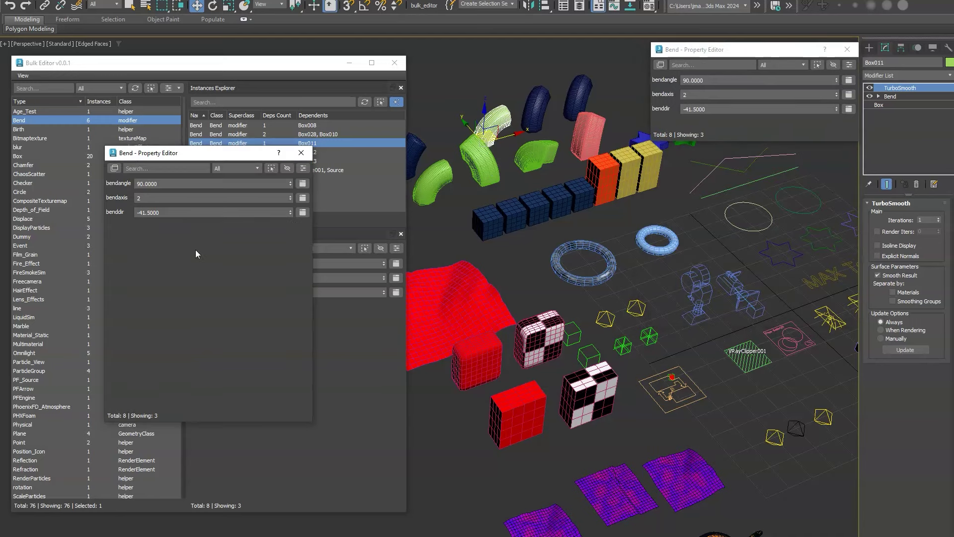
left_click_drag(185, 158, 728, 160)
left_click(780, 165)
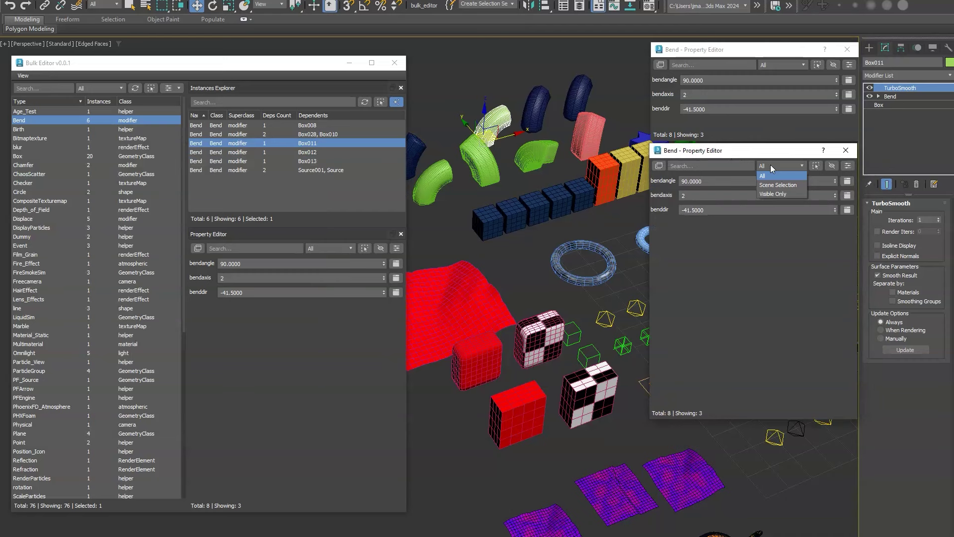
left_click(783, 191)
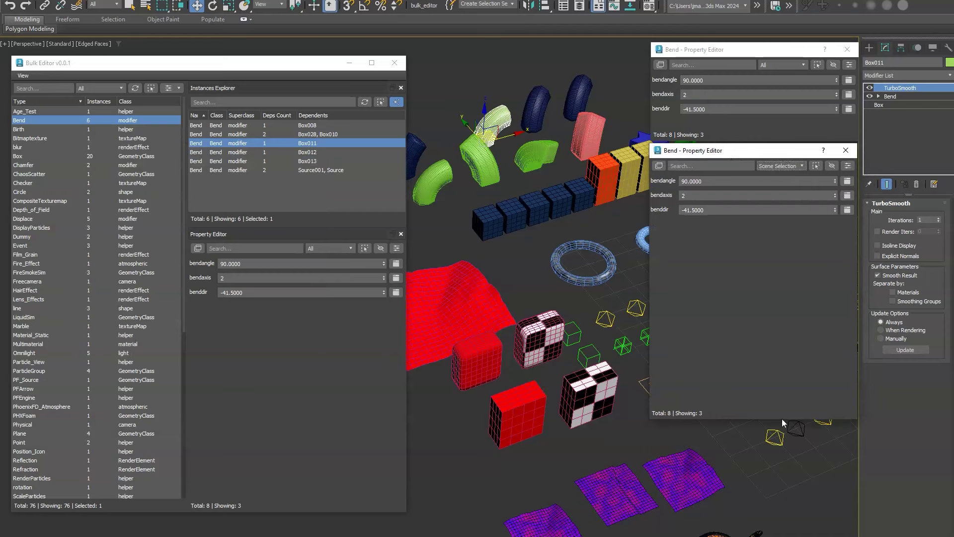
left_click_drag(782, 420, 781, 236)
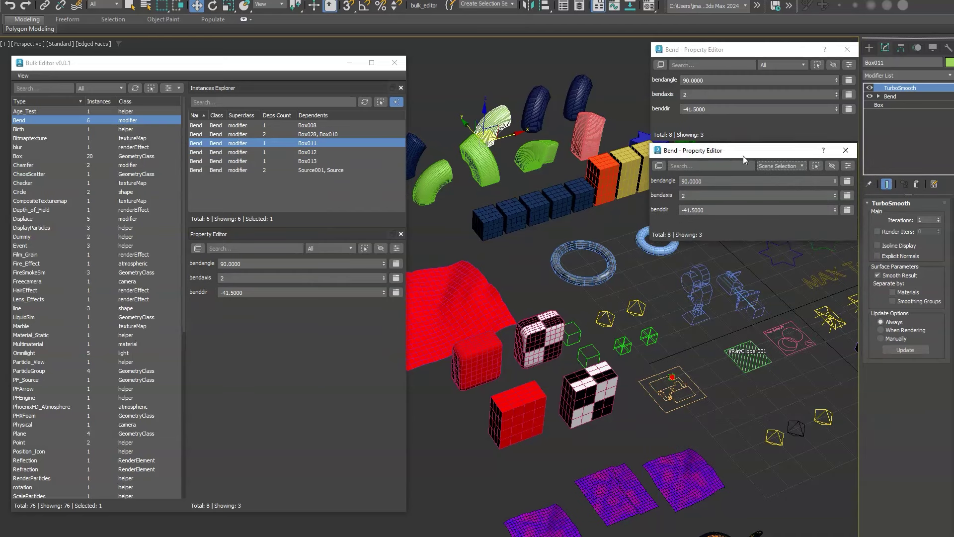
left_click_drag(744, 157, 749, 214)
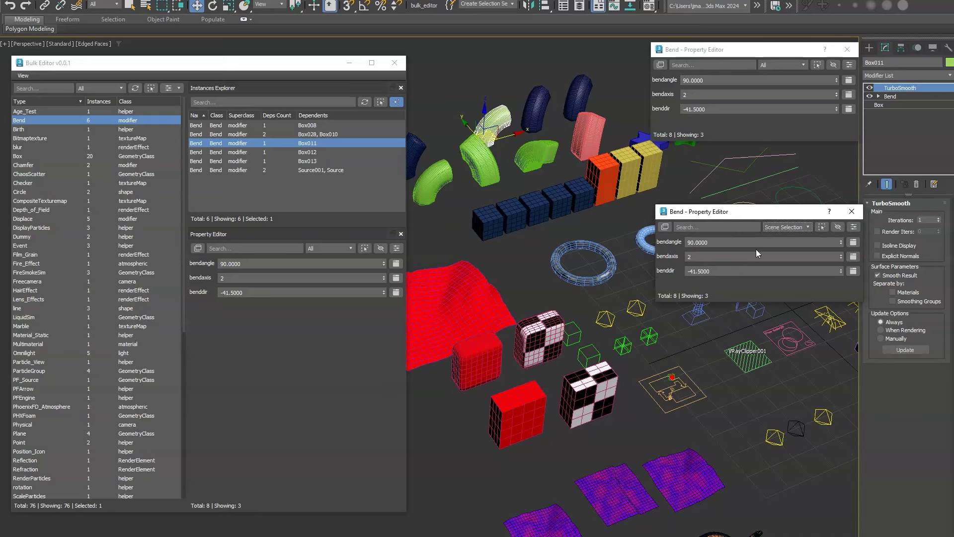
left_click(852, 211)
- Float the Box type's properties in a window, then close both floating editors
left_click(47, 156)
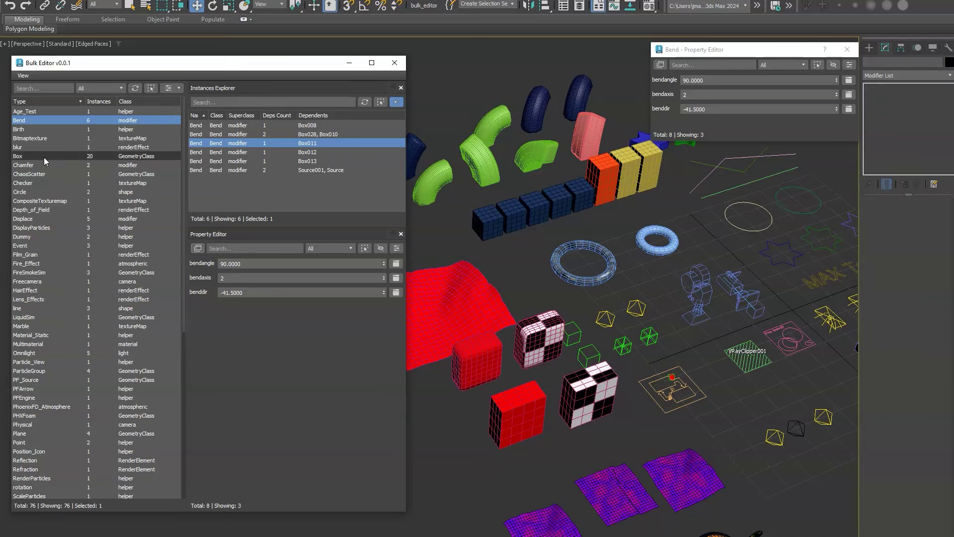
left_click(197, 248)
left_click_drag(191, 159, 737, 156)
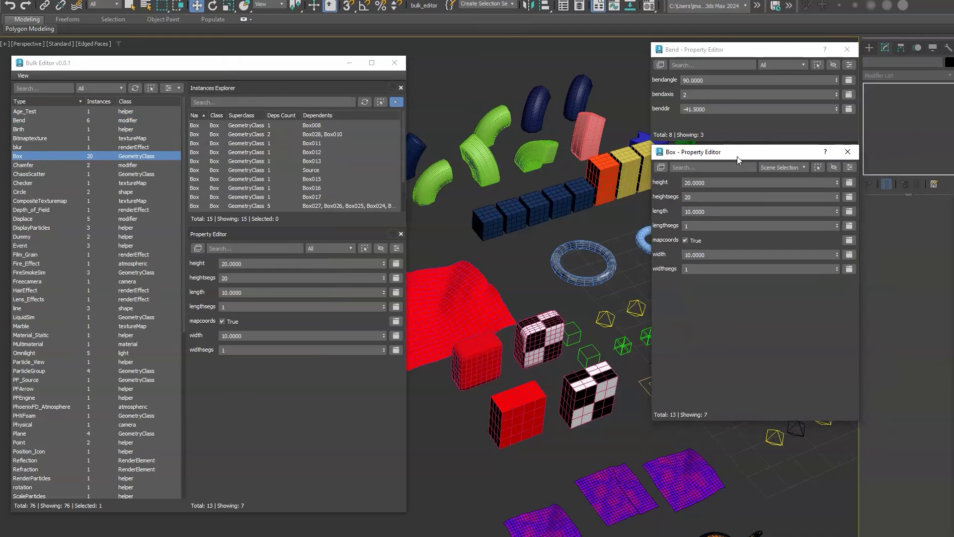
left_click(848, 155)
left_click(847, 50)
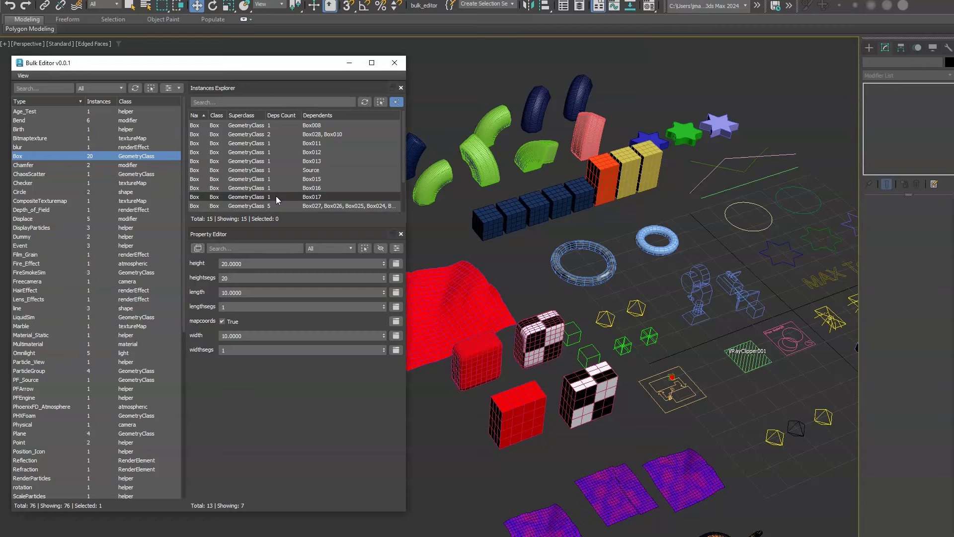
- Browse the ChaosScatter and Chamfer types and Chamfer's bulk actions, then return to Box
left_click(64, 175)
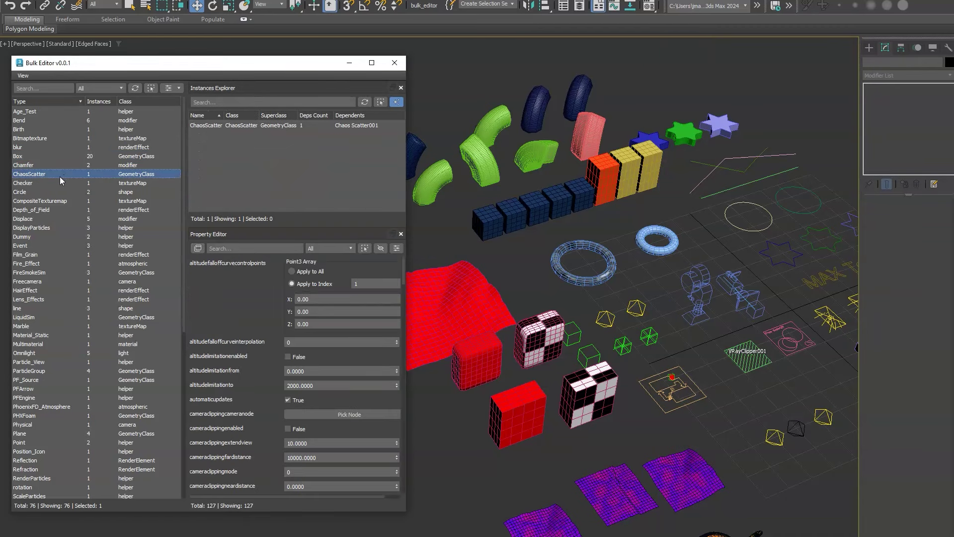
left_click(41, 167)
right_click(42, 170)
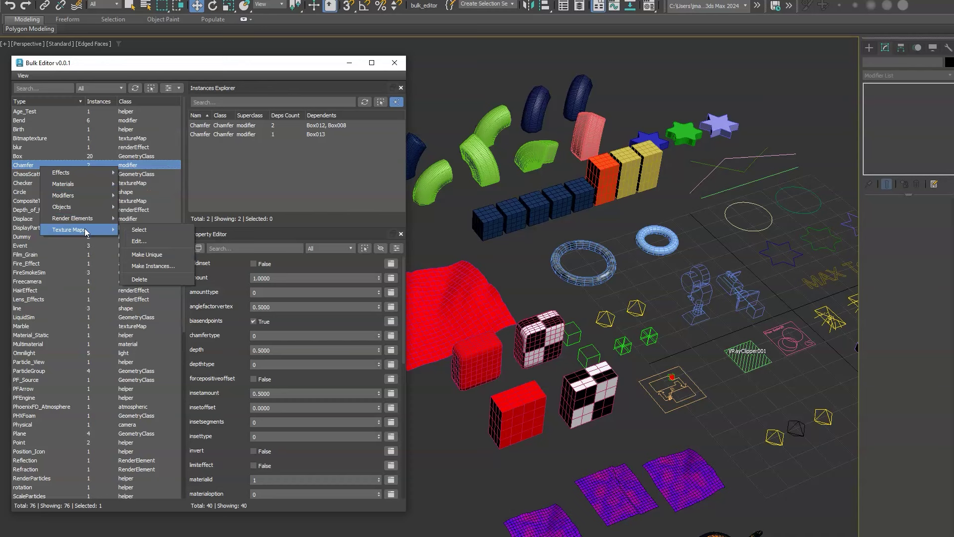
mouse_move(82, 174)
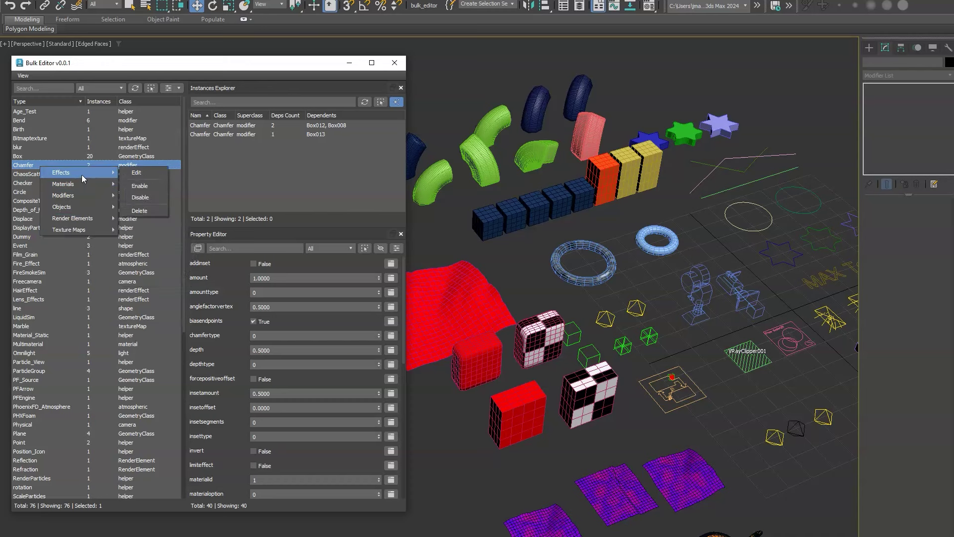
left_click(45, 157)
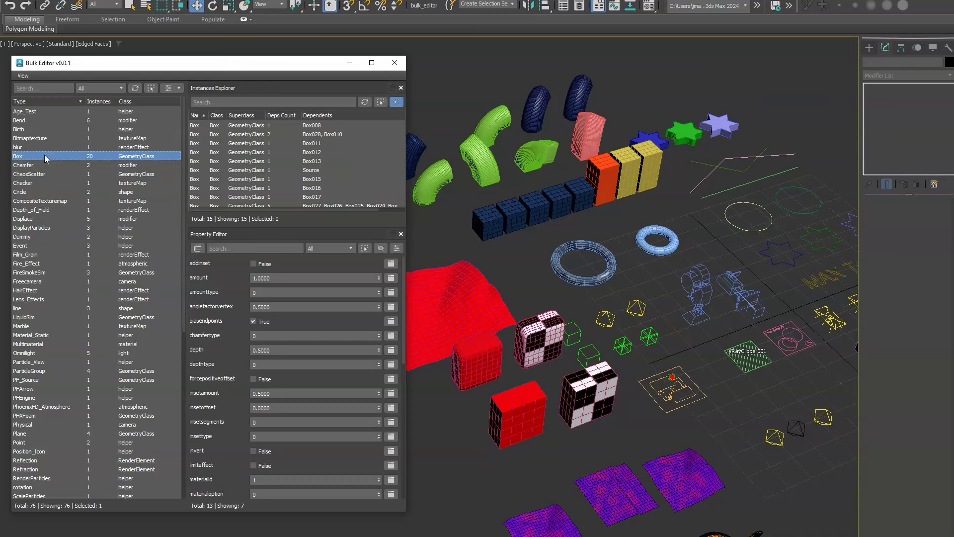
left_click(172, 88)
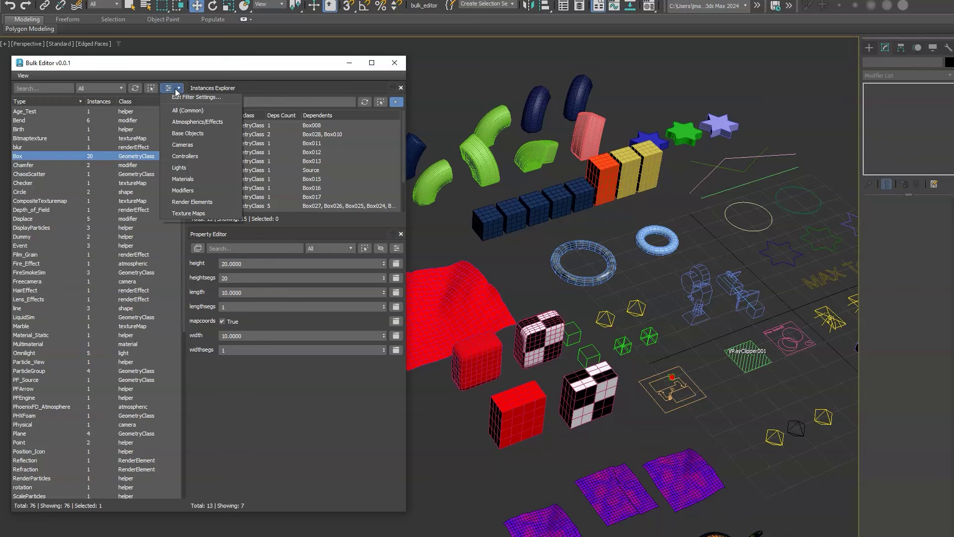
- Filter Bulk Editor to Materials and delete the VexusMtl material through Materials > Delete
left_click(183, 183)
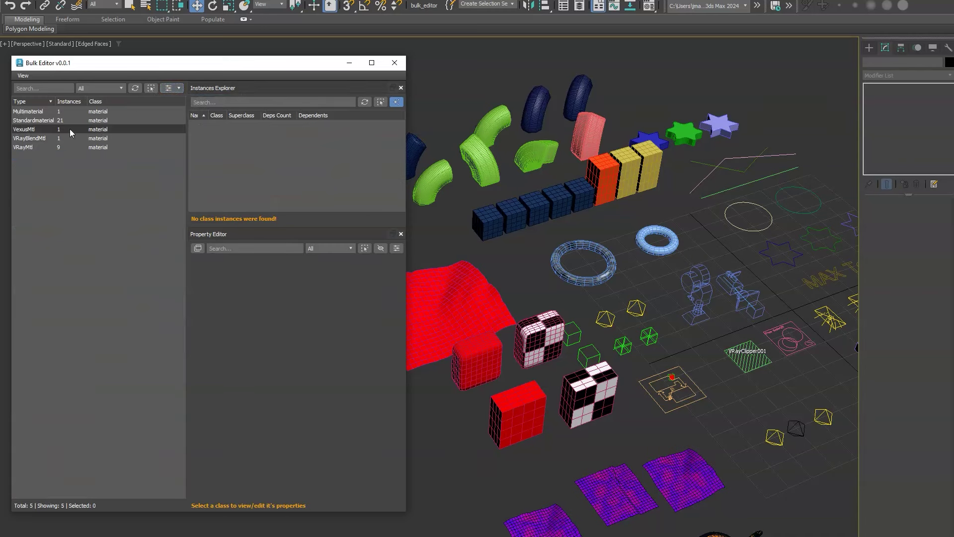
left_click(71, 132)
right_click(71, 132)
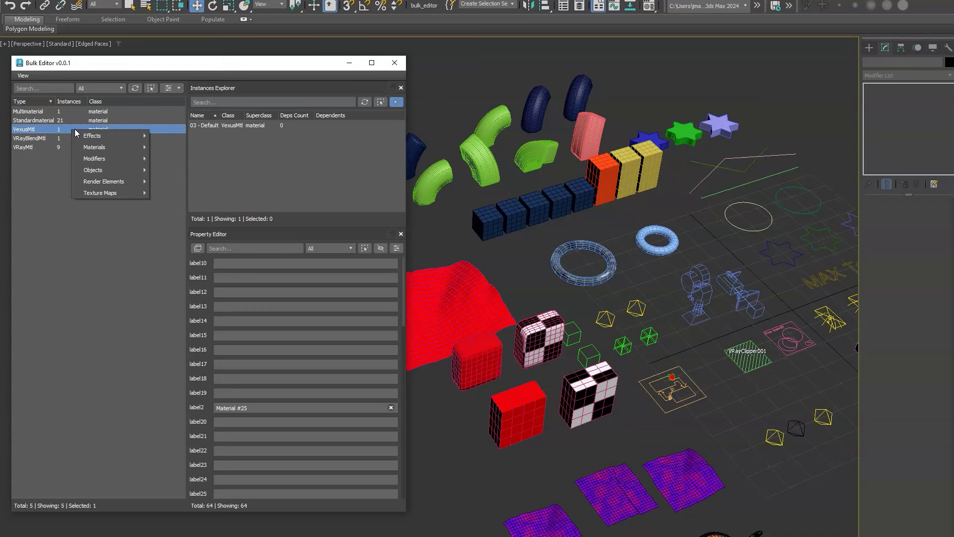
mouse_move(106, 147)
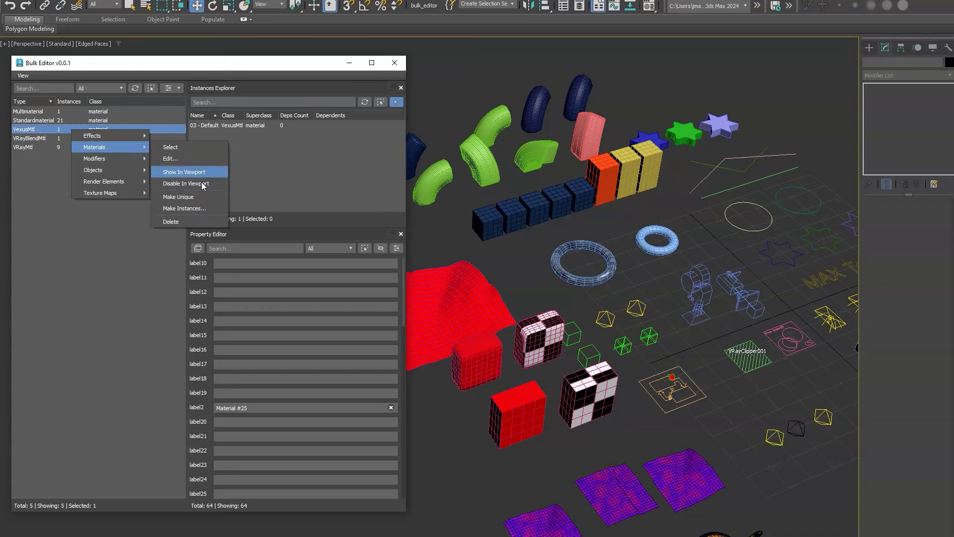
left_click(199, 219)
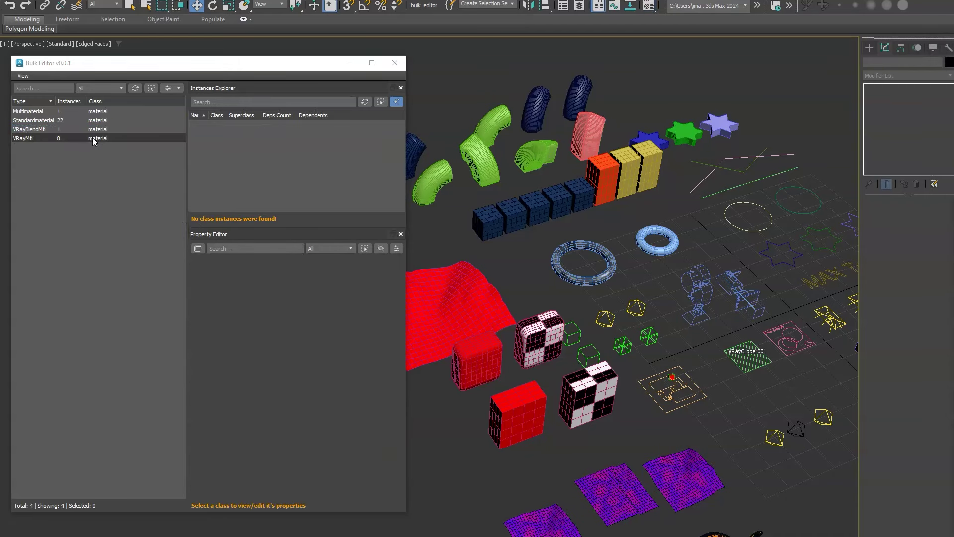
- Switch the Bulk Editor type filter to Texture Maps
right_click(98, 140)
left_click(168, 88)
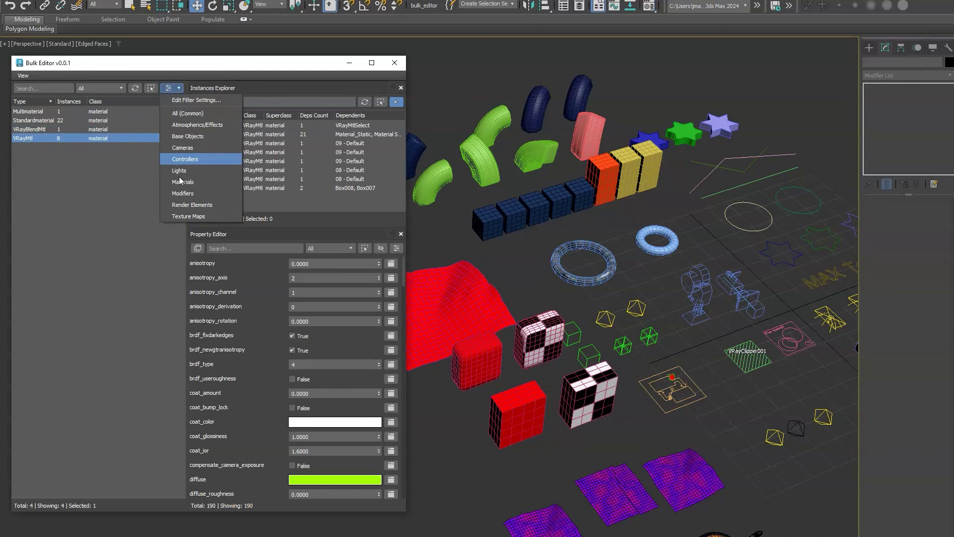
left_click(192, 217)
- Delete all 12 Smoke texture maps through Texture Maps > Delete
left_click(116, 129)
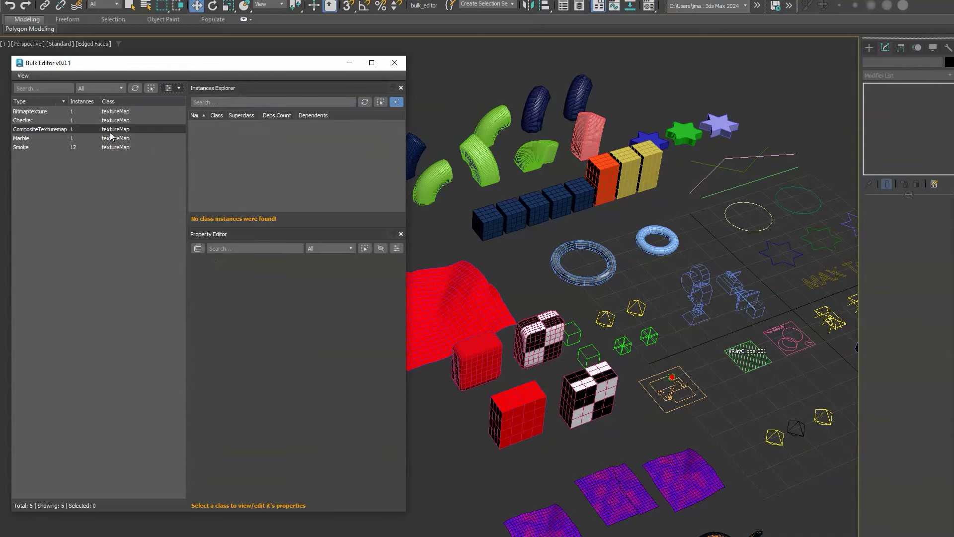
left_click(117, 148)
right_click(118, 150)
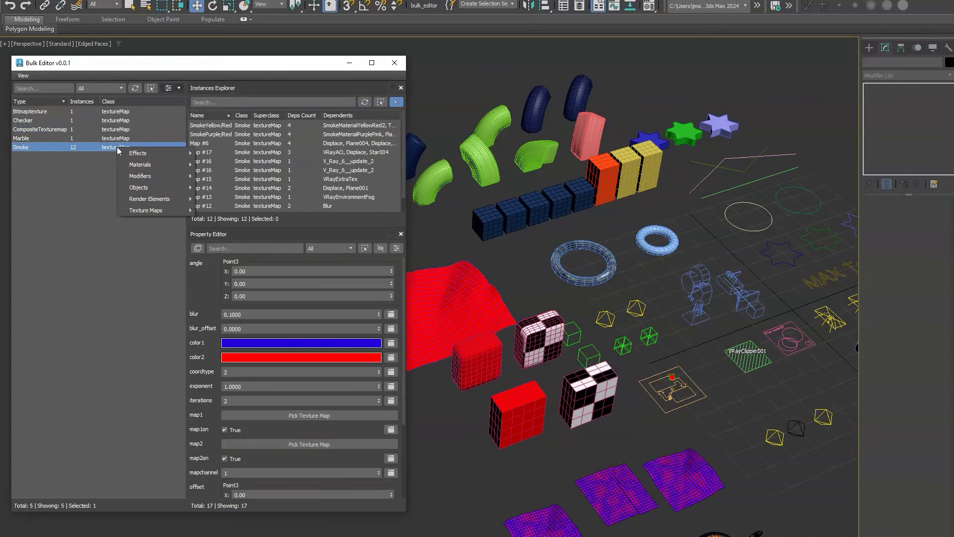
mouse_move(149, 210)
left_click(235, 261)
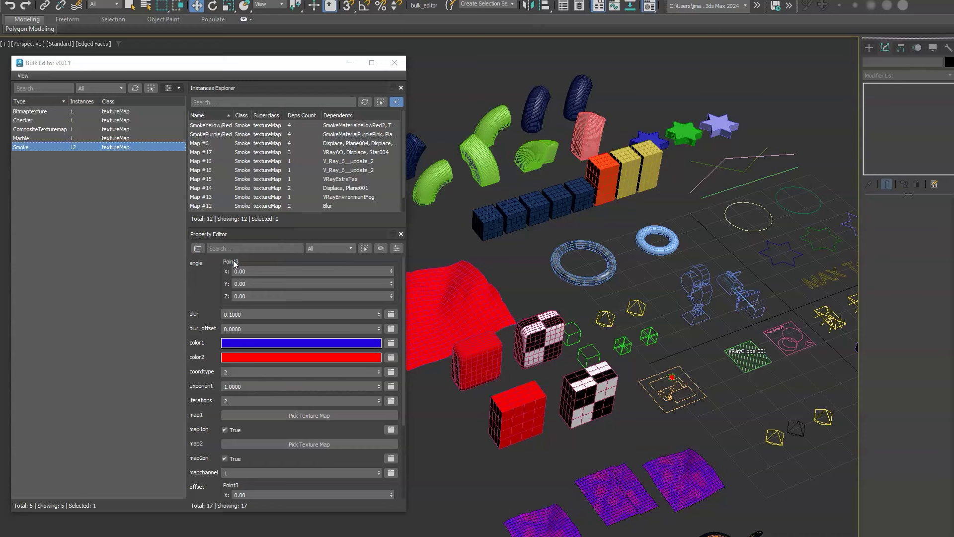
left_click(173, 88)
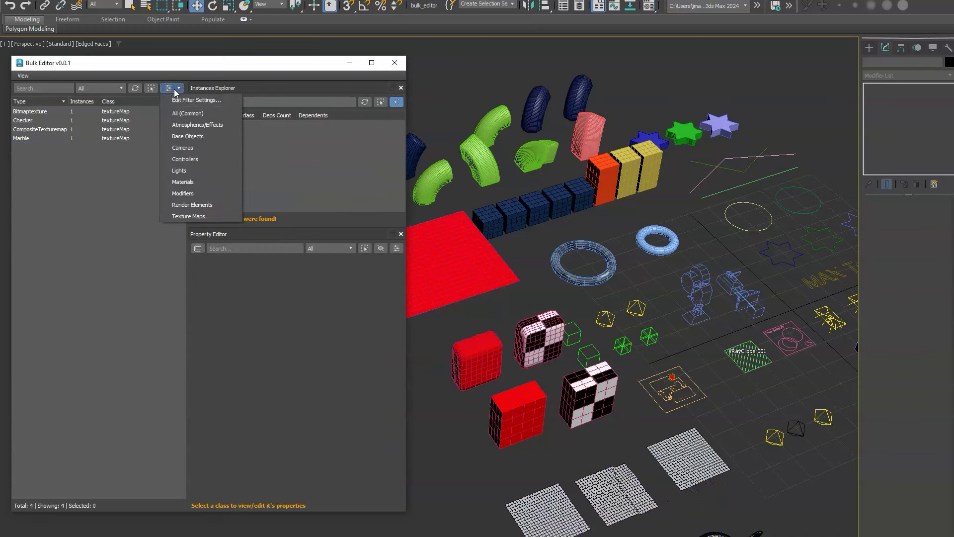
- Browse base object types and Material_Static, then set the filter back to all 40 common types
left_click(193, 140)
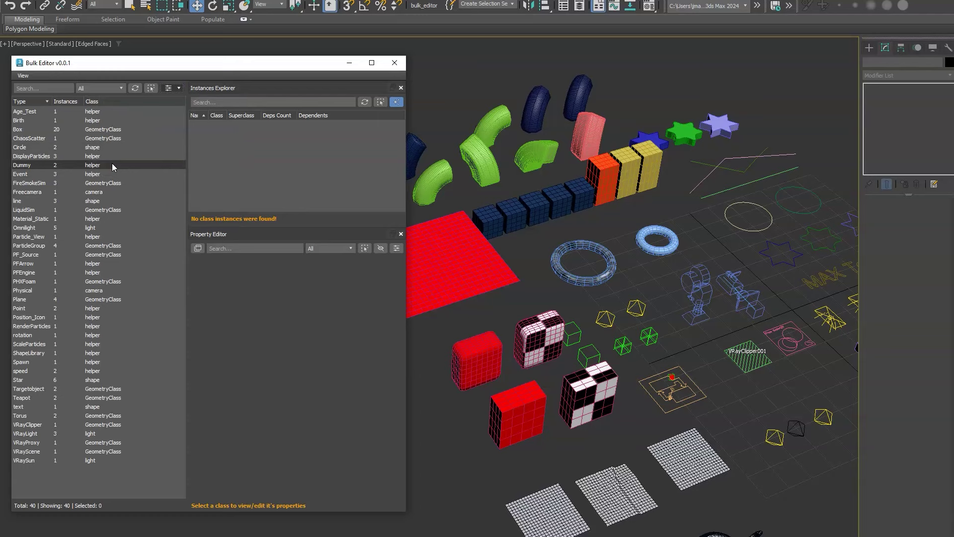
scroll(636, 157, "up", 5)
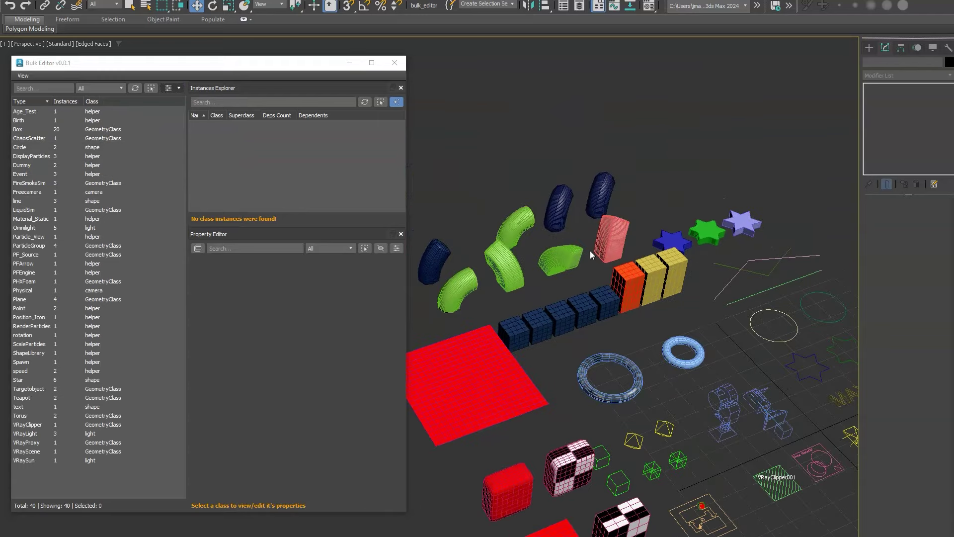
left_click_drag(637, 157, 472, 174)
left_click(30, 218)
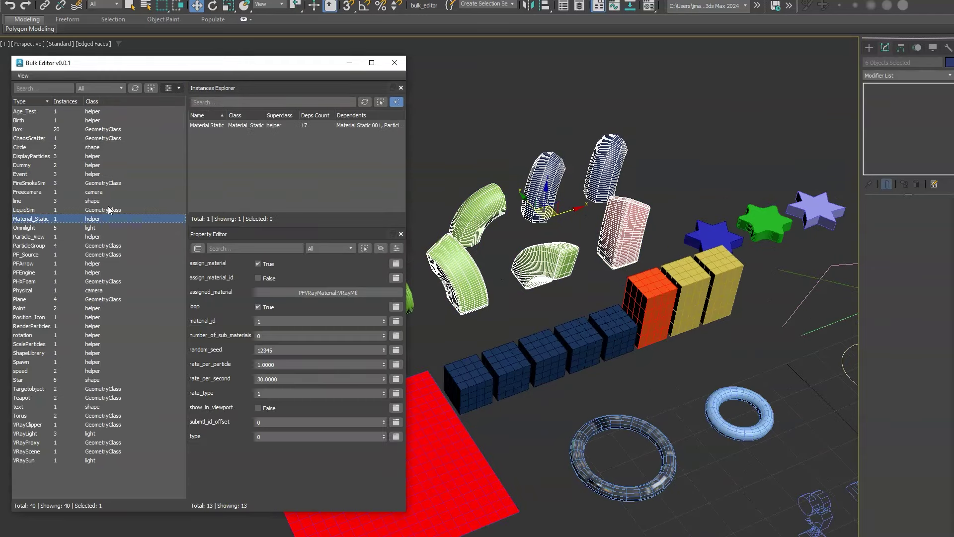
left_click(170, 91)
left_click(176, 137)
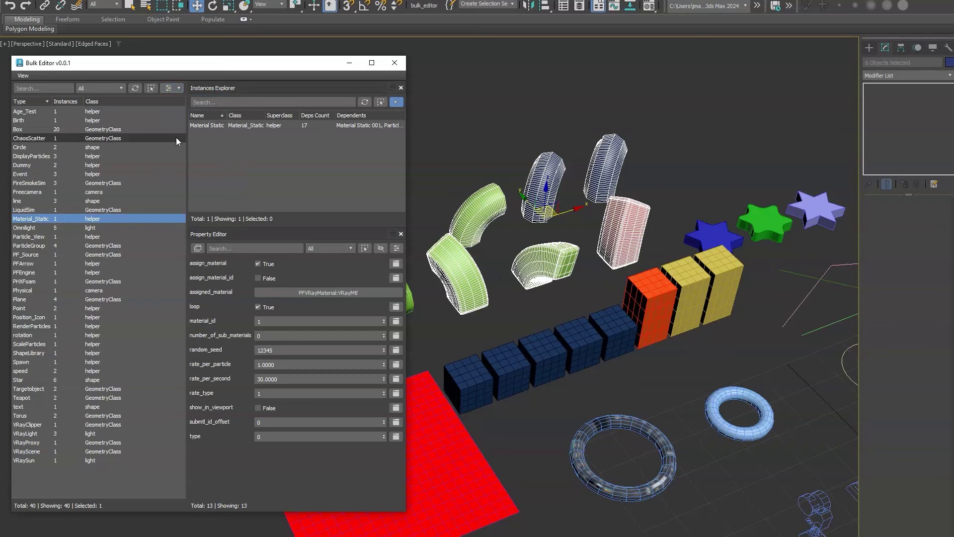
- List the 15 Box instance groups, enlarge the Instances Explorer, and select Source through Box017
left_click(77, 130)
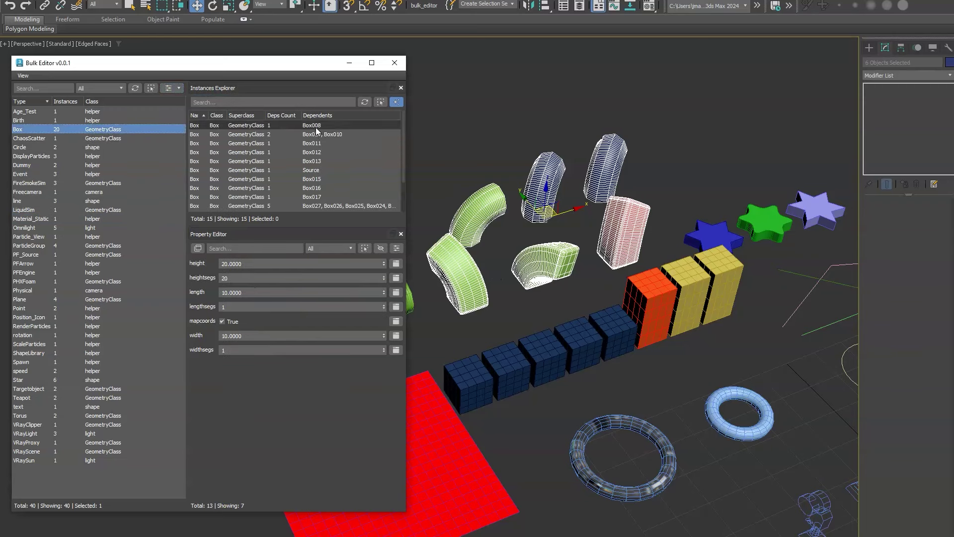
left_click_drag(330, 229, 330, 258)
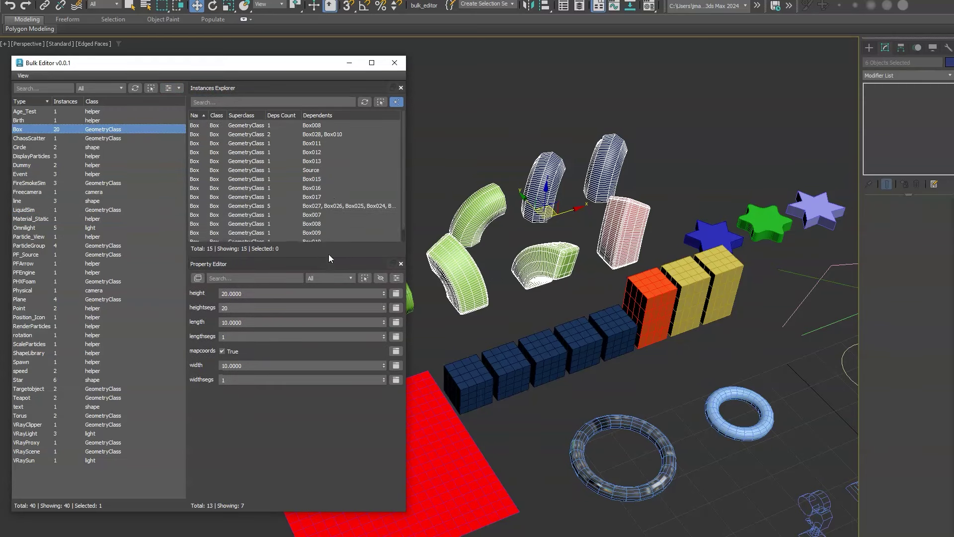
left_click(332, 205)
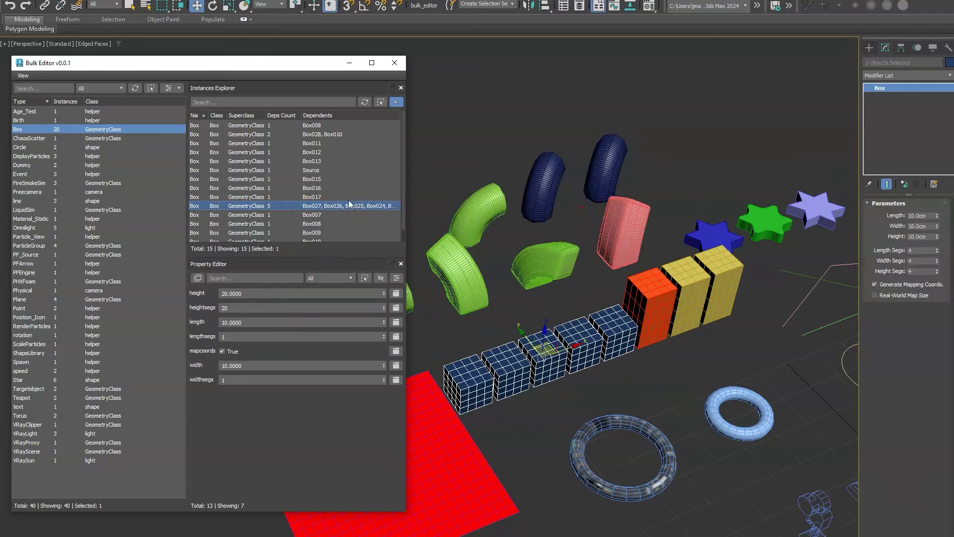
left_click_drag(347, 197, 341, 174)
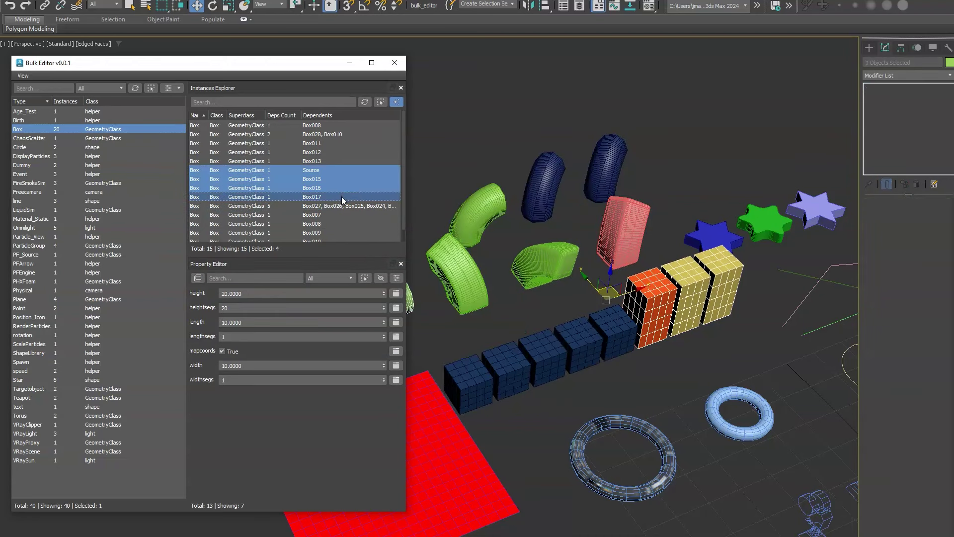
- Make Source and Box015–Box017 instances of each other, using Box015 as the source
right_click(339, 196)
mouse_move(374, 234)
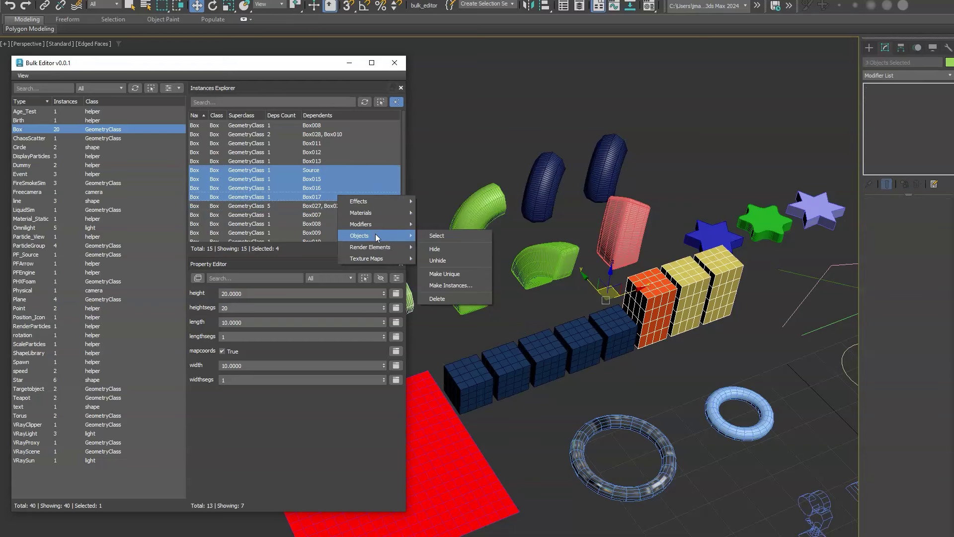
left_click(453, 284)
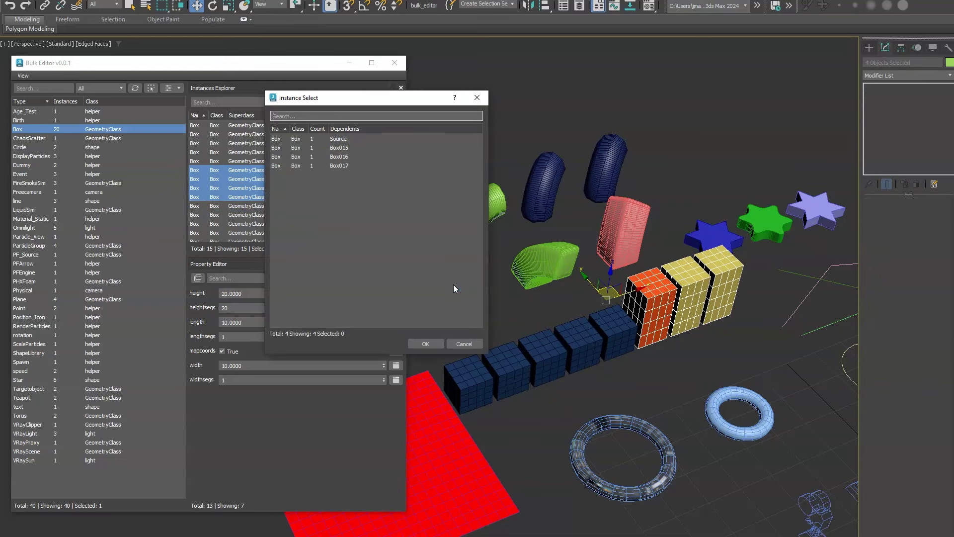
left_click(350, 148)
left_click(425, 343)
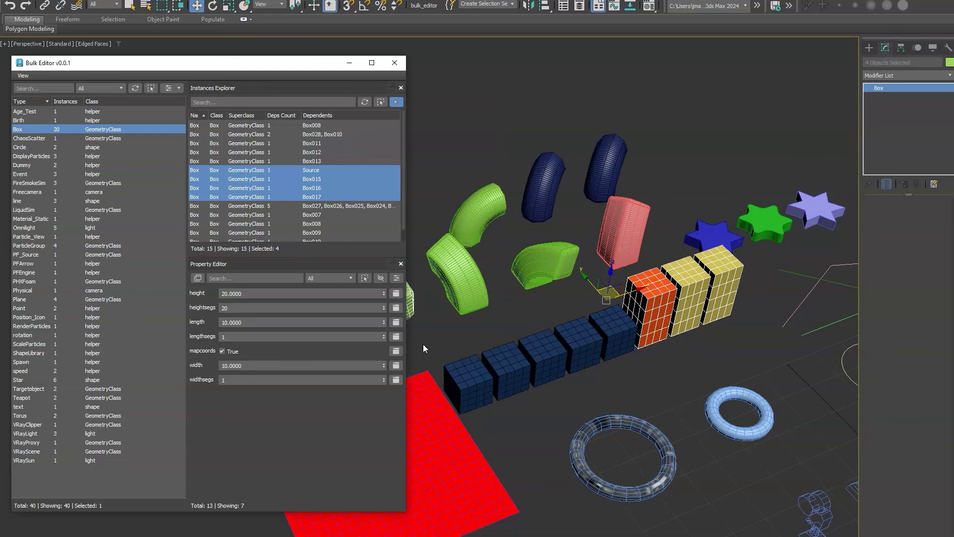
- Merge the four-box and five-box groups into one nine-box instance set from the four-box source
left_click(353, 171)
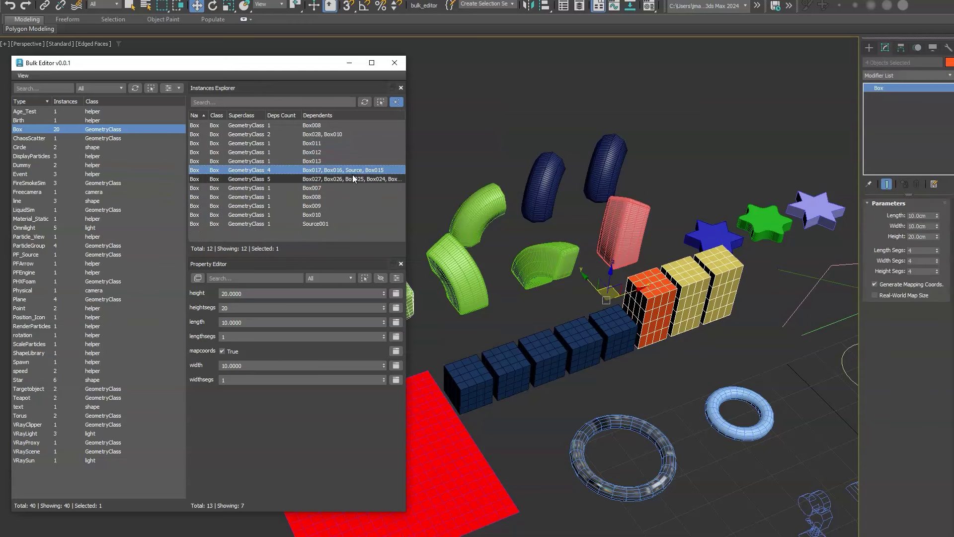
left_click(353, 178, "ctrl")
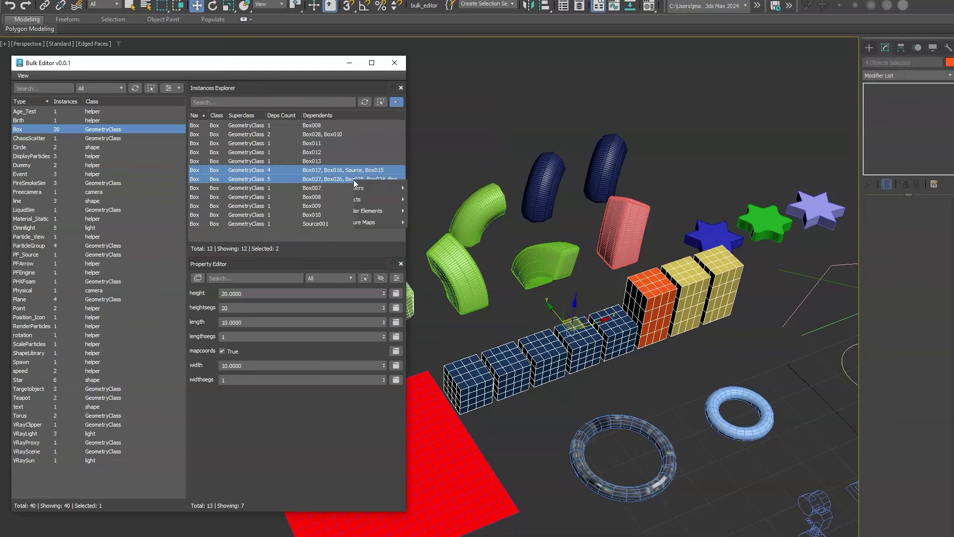
right_click(354, 180)
mouse_move(389, 220)
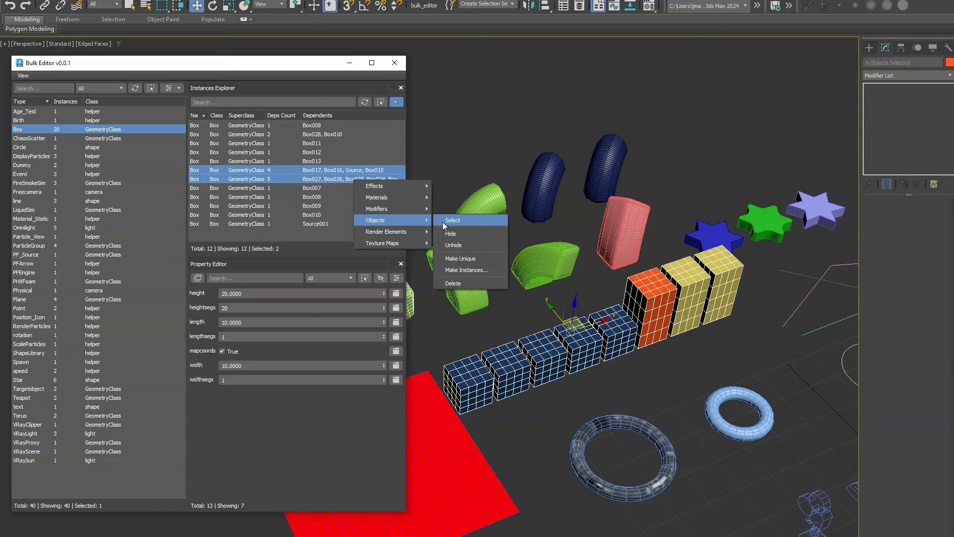
left_click(461, 267)
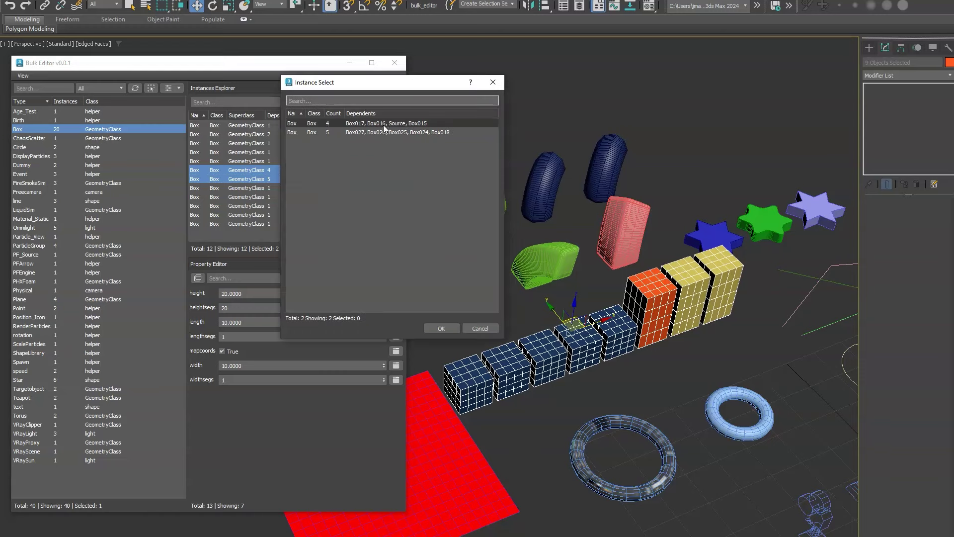
left_click(448, 124)
left_click(448, 326)
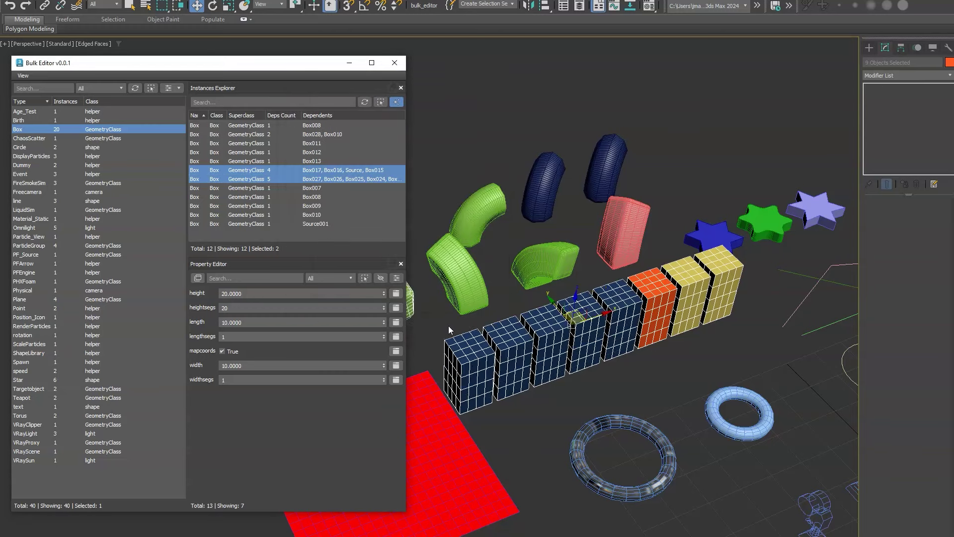
left_click(506, 348)
- Raise the instanced boxes' Height to 28.2cm, browse Box's bulk-action menus, and select the nine-box group
left_click(937, 236)
left_click_drag(938, 239, 937, 217)
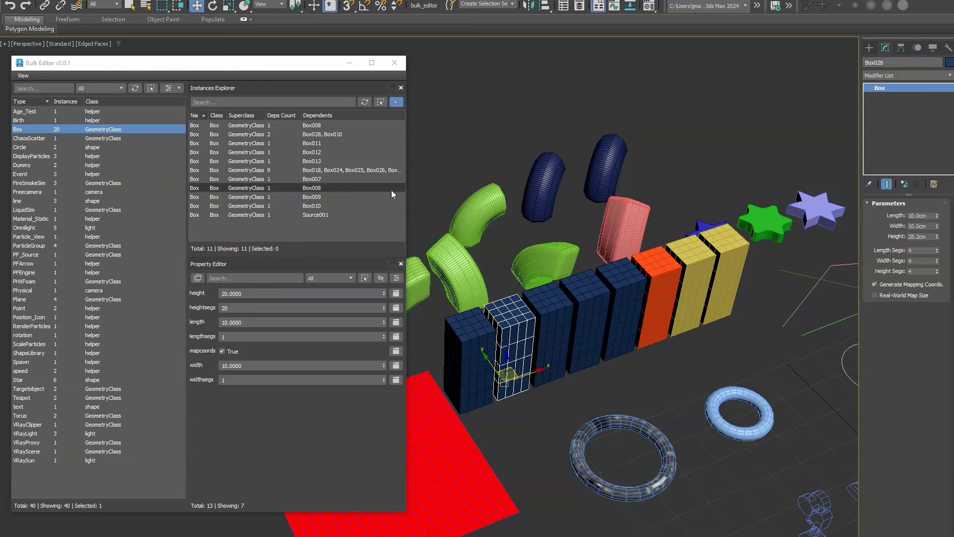
right_click(106, 129)
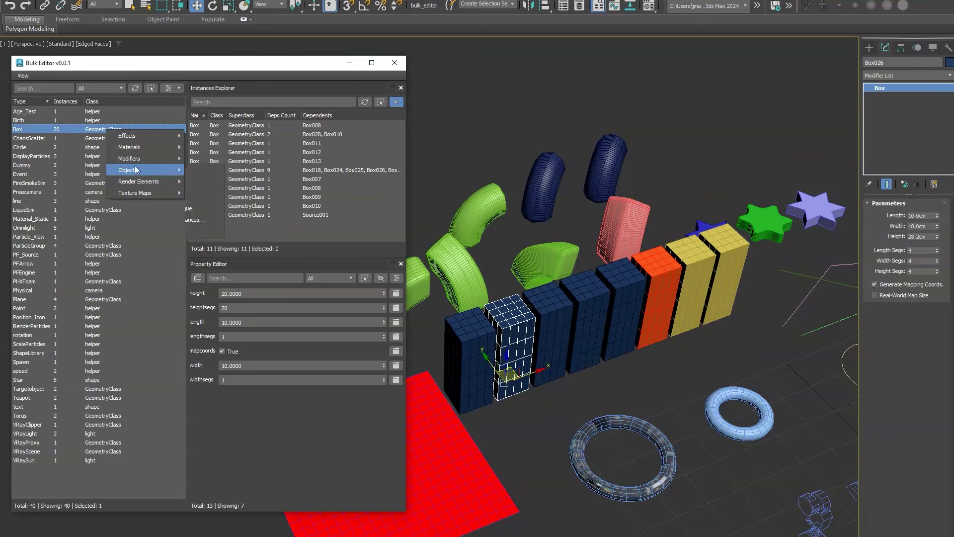
mouse_move(141, 148)
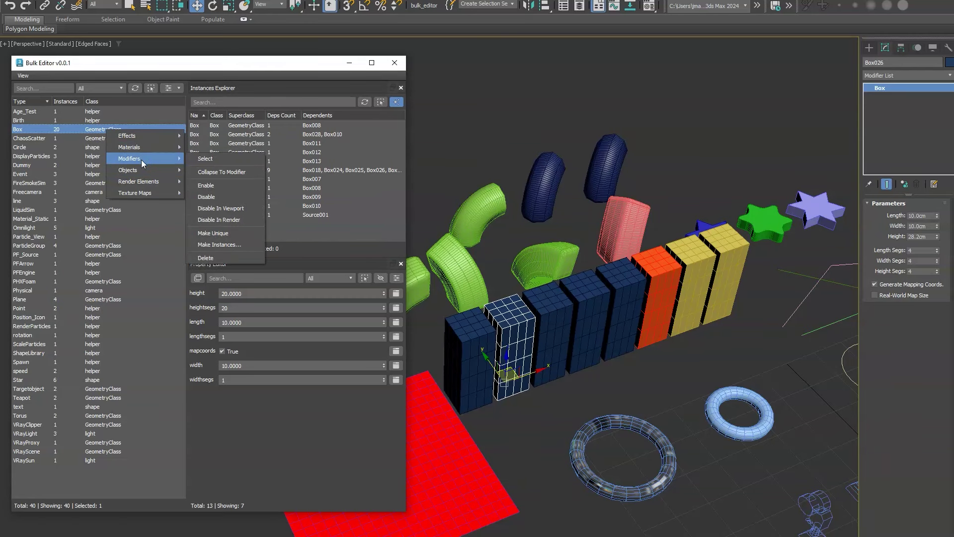
mouse_move(138, 172)
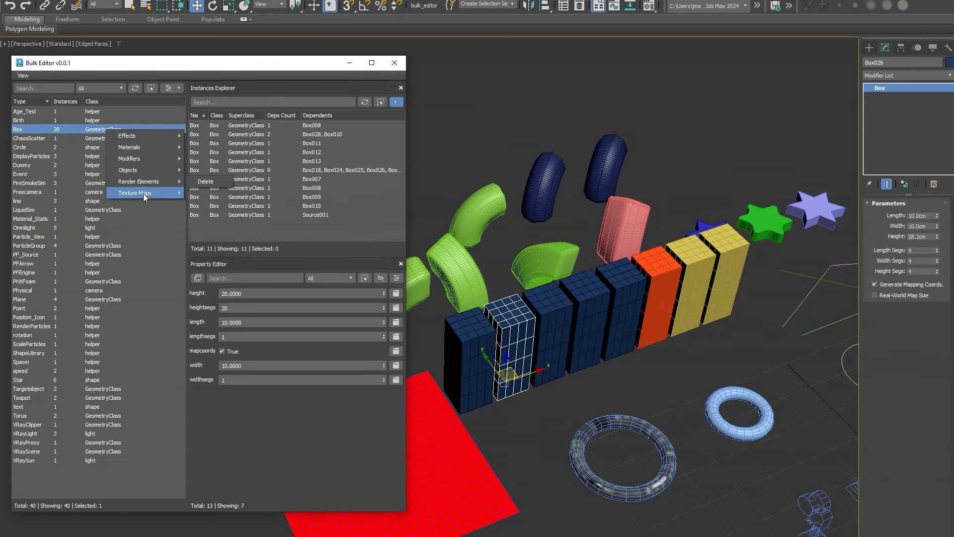
mouse_move(143, 194)
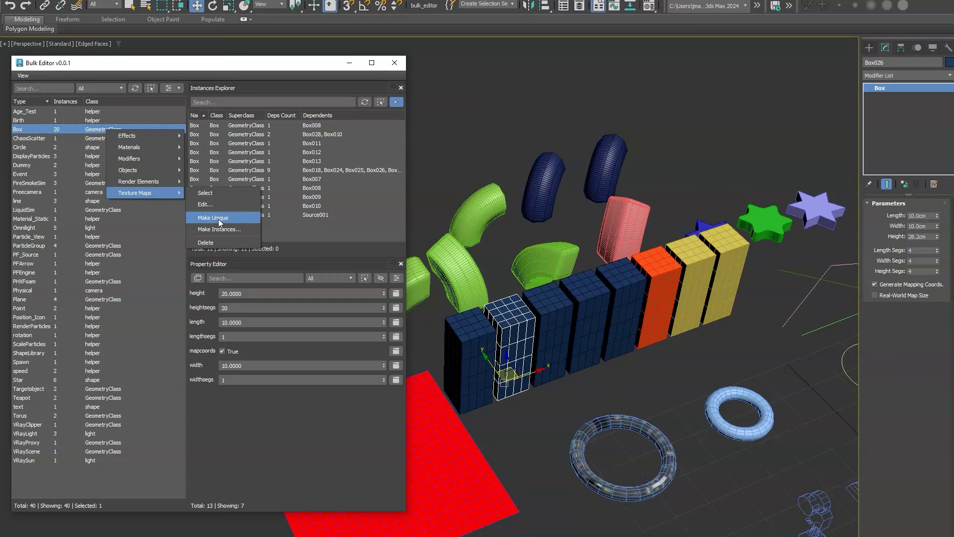
left_click(328, 170)
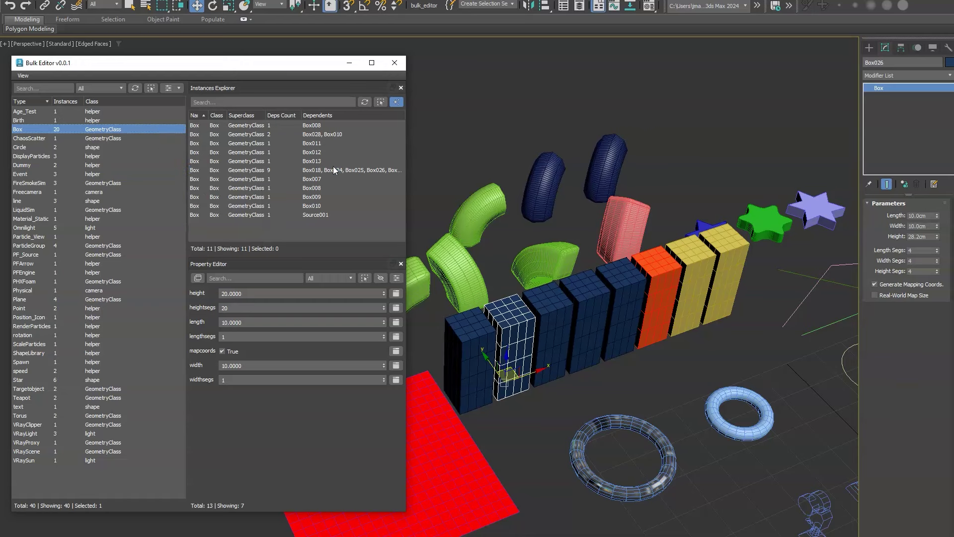
- Apply Objects > Make Unique to the nine-box group, leaving Box with 16 instance groups
right_click(333, 168)
mouse_move(377, 209)
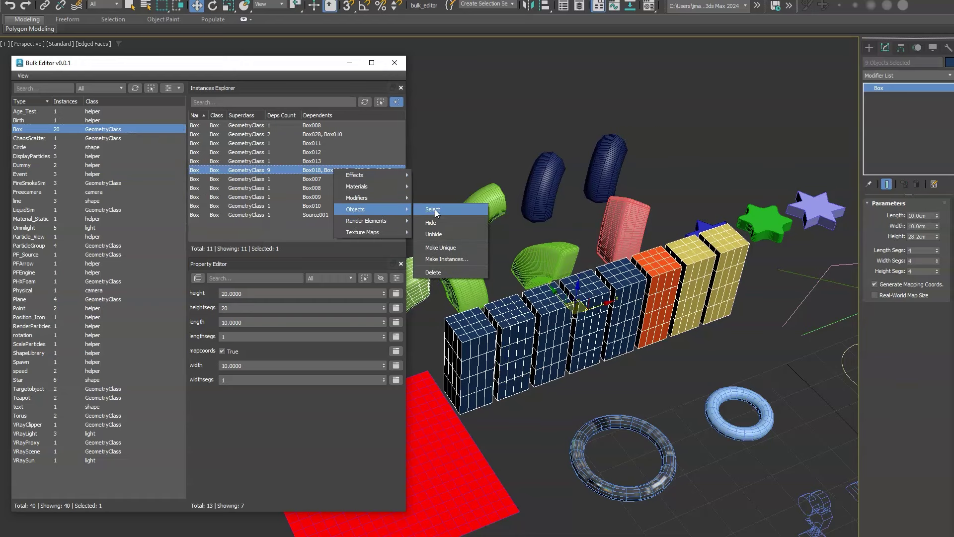
left_click(450, 247)
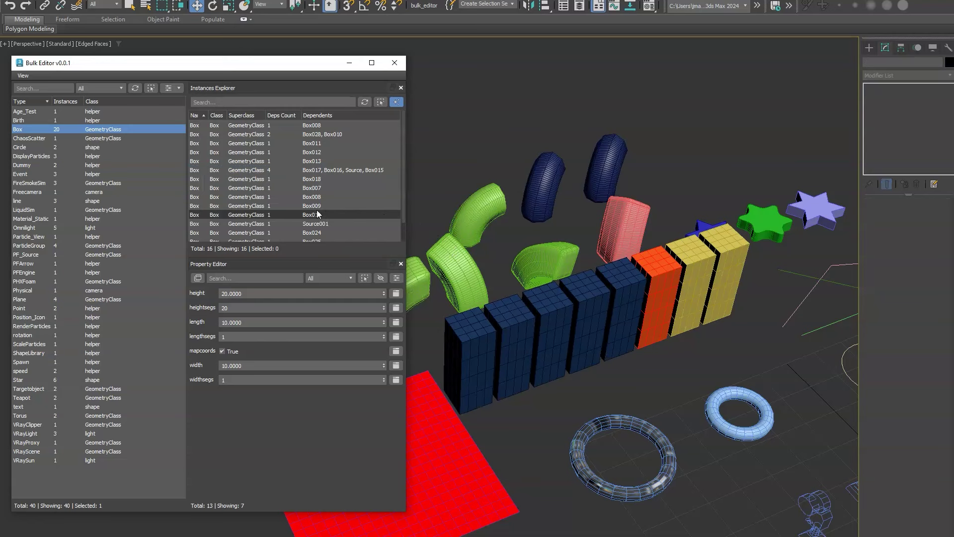
right_click(120, 132)
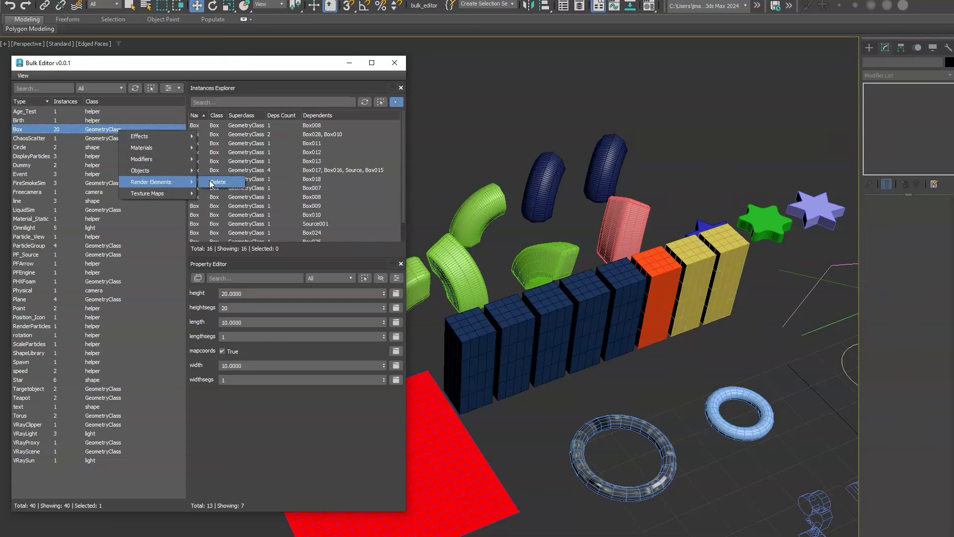
mouse_move(170, 192)
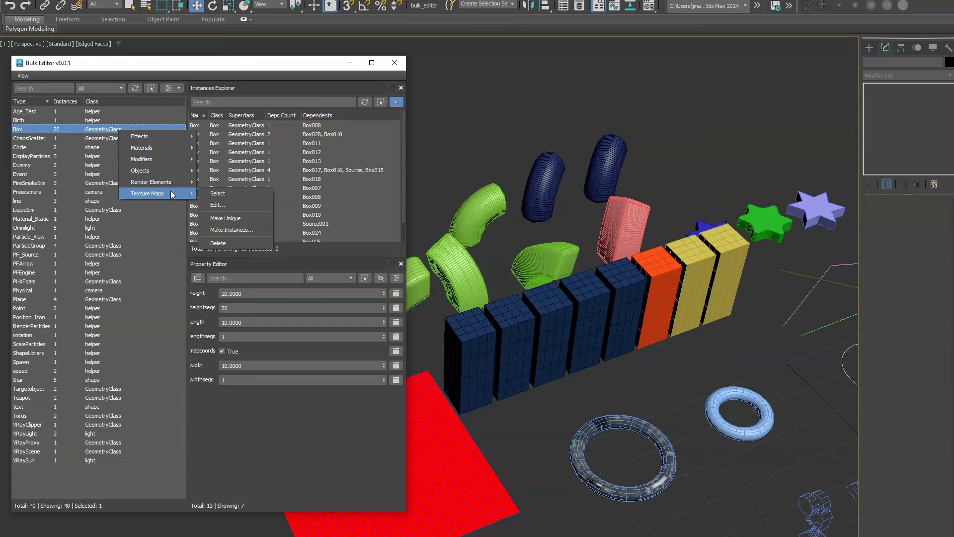
- Open the boxes' texture maps for editing and look over the ChaosScatter and PFArrow entries
left_click(234, 205)
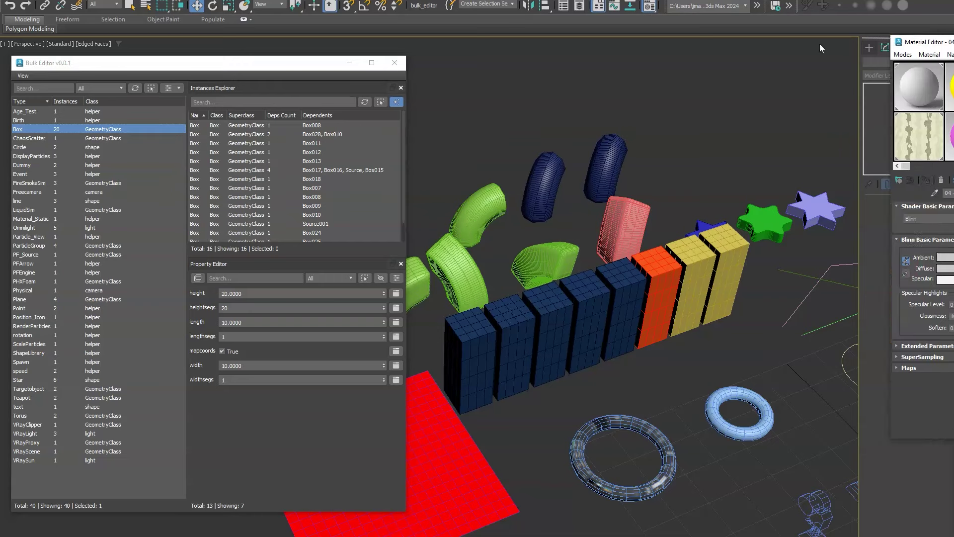
left_click(43, 133)
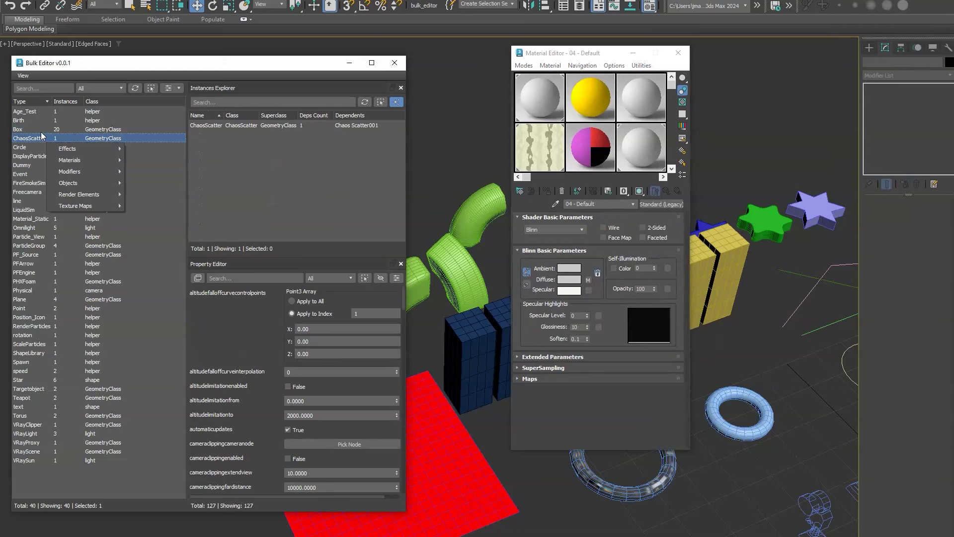
left_click(114, 264)
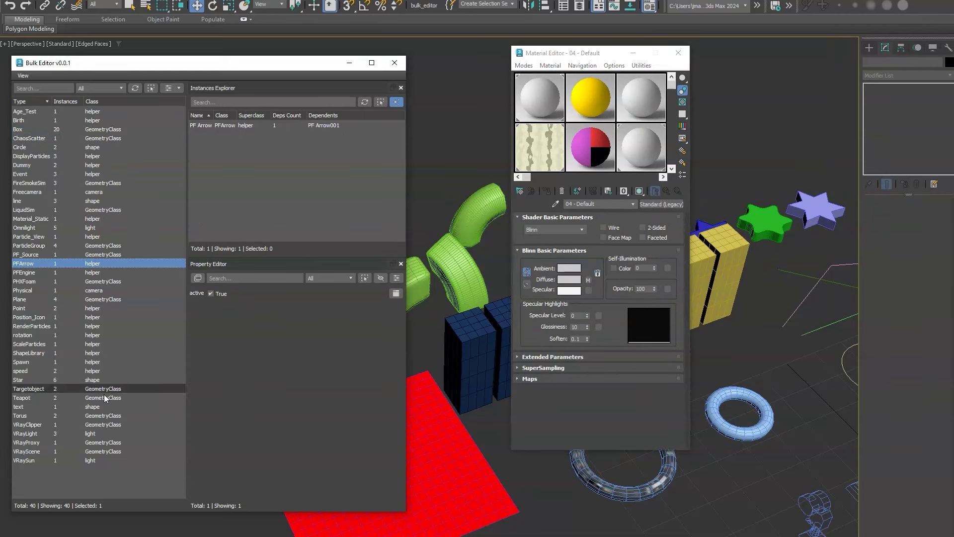
- Filter to Materials and open VRayBlendMtl '09 - Default' in the Material Editor
left_click(173, 88)
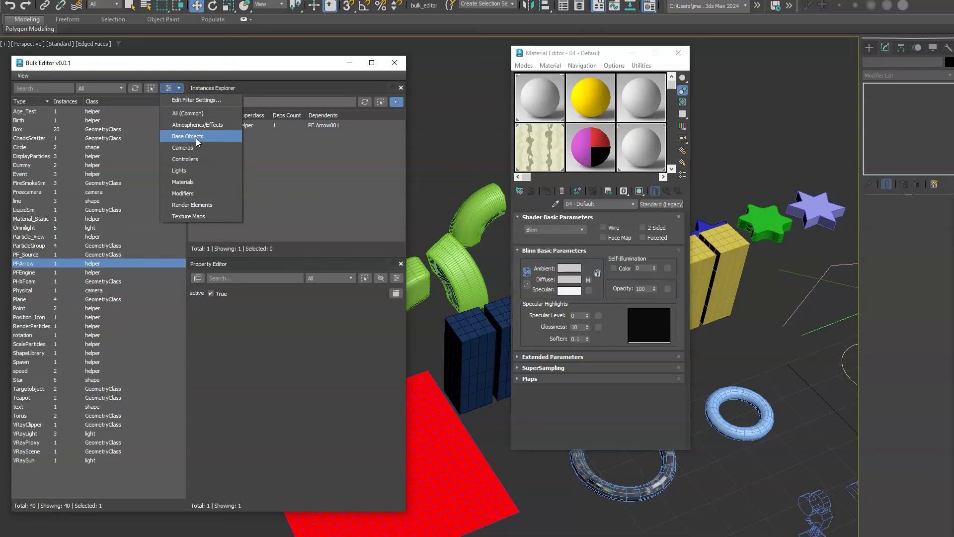
left_click(193, 181)
left_click(103, 129)
right_click(103, 129)
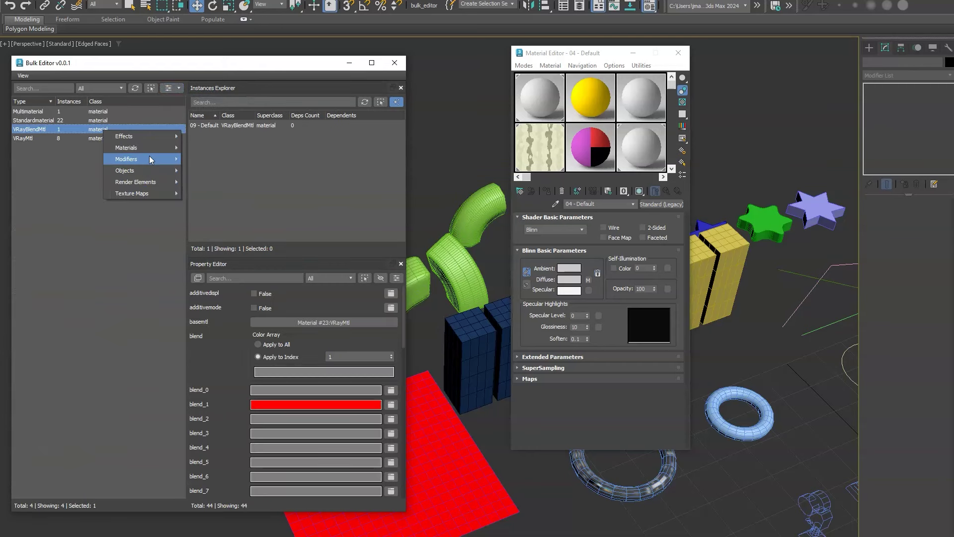
mouse_move(157, 148)
left_click(211, 159)
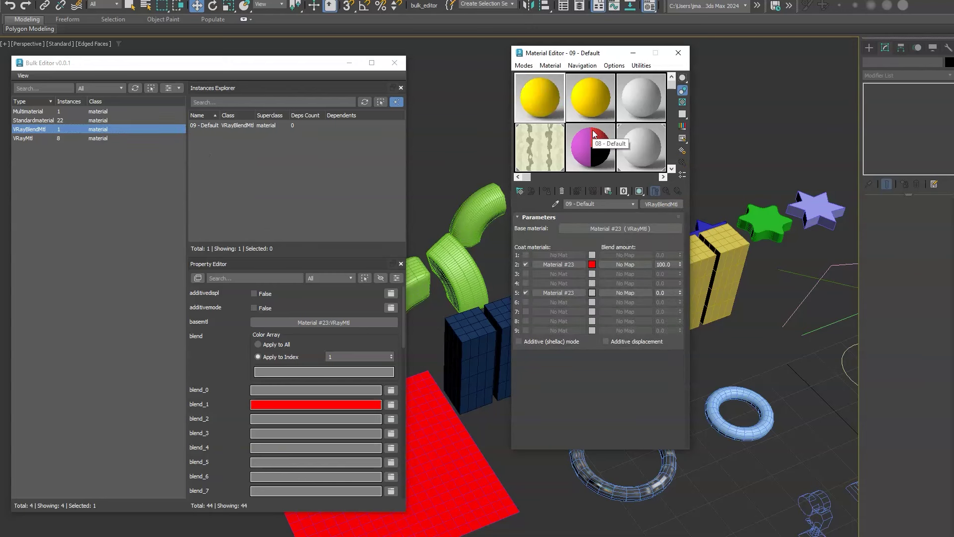
- Switch to the Slate Material Editor and load the VRayBlendMtl node tree into it
left_click(524, 65)
left_click(547, 92)
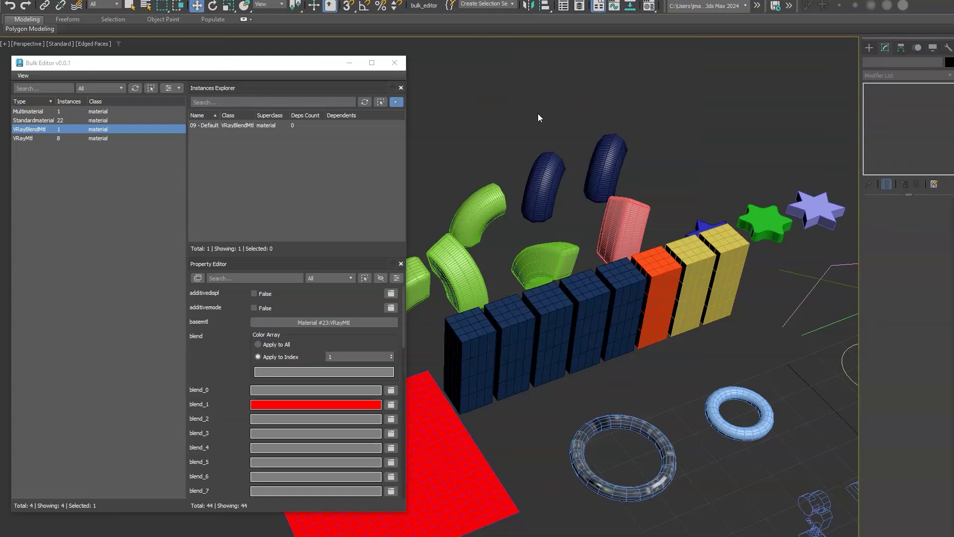
right_click(42, 130)
mouse_move(79, 144)
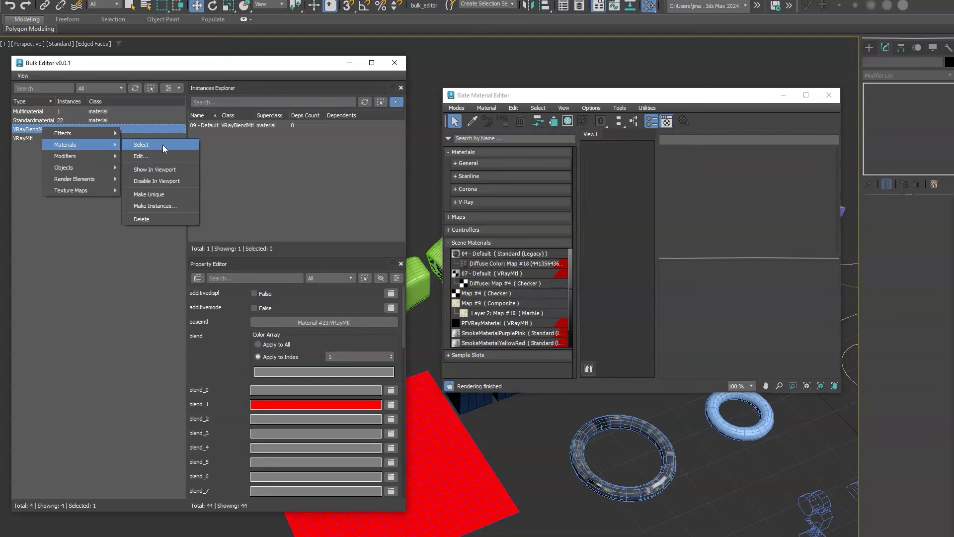
left_click(165, 156)
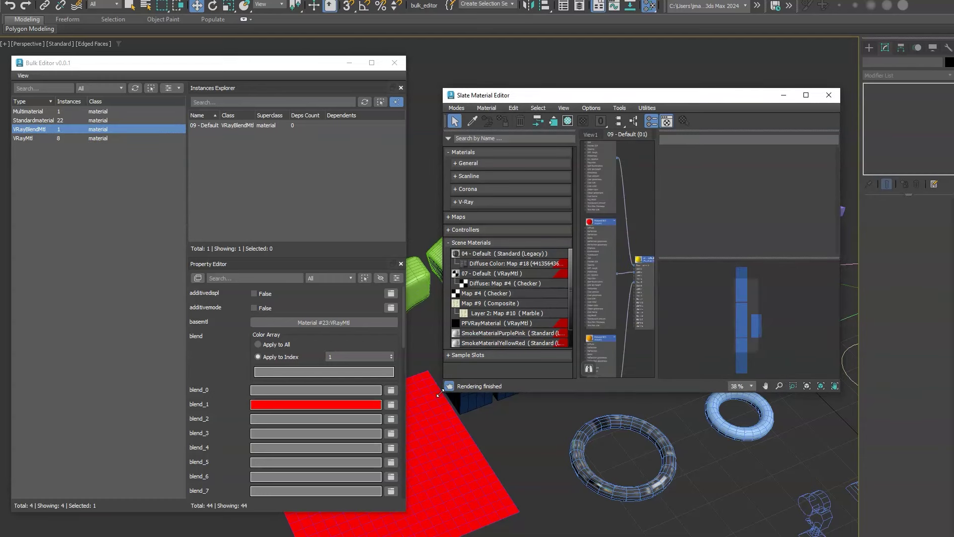
- Enlarge the Slate editor, recentre the nodes, and switch to the Compact Material Editor
left_click_drag(440, 393, 256, 463)
middle_click_drag(459, 324, 581, 269)
left_click(274, 107)
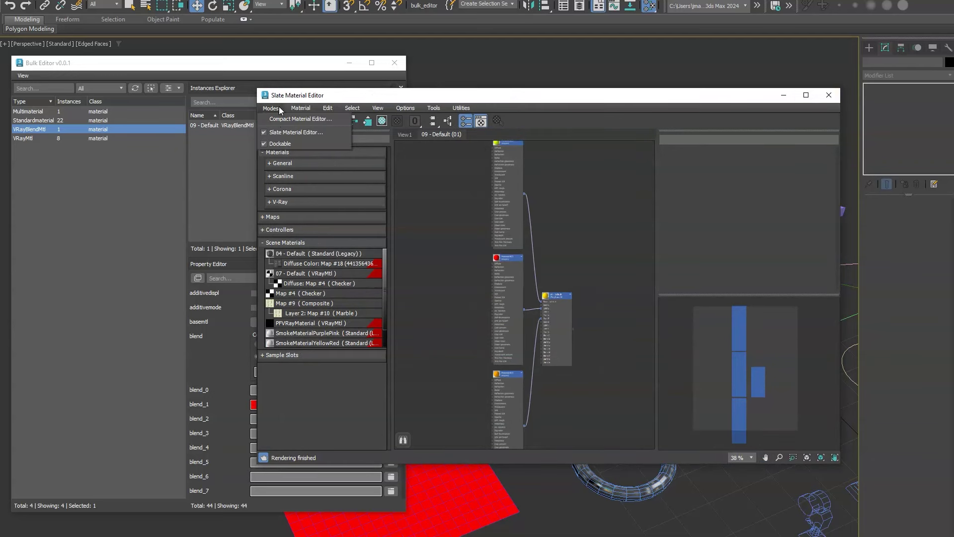
left_click(281, 121)
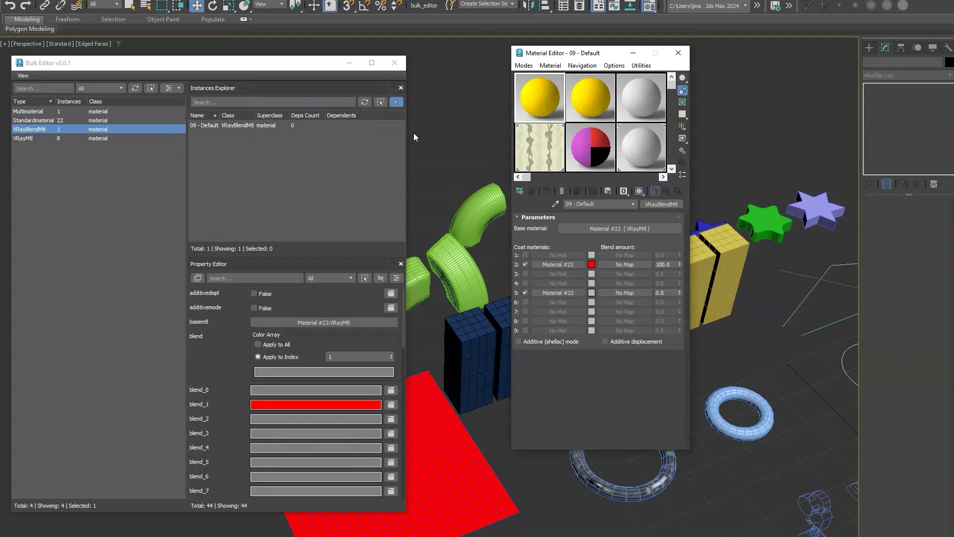
- Close the material editor and browse the bulk actions for the Standardmaterial class
left_click(679, 53)
left_click(178, 88)
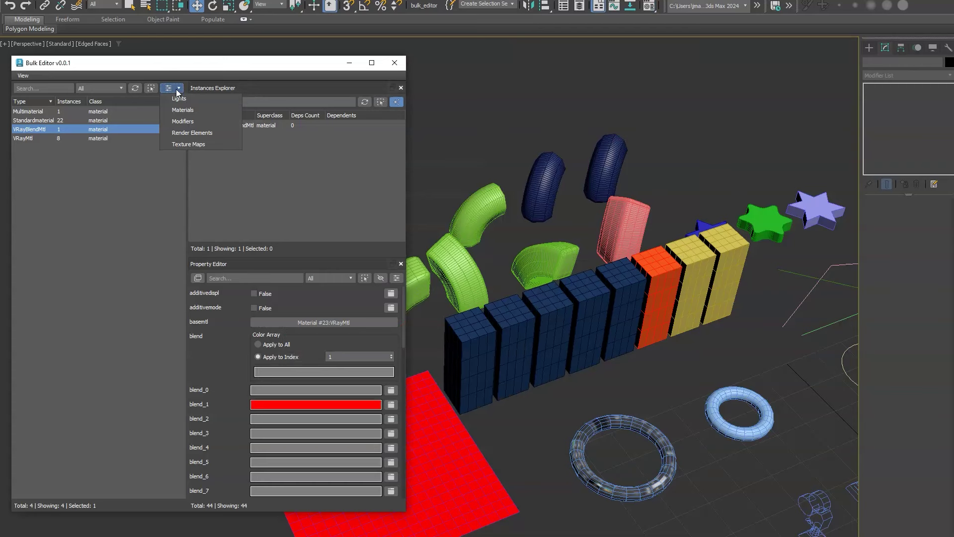
left_click(85, 120)
right_click(86, 120)
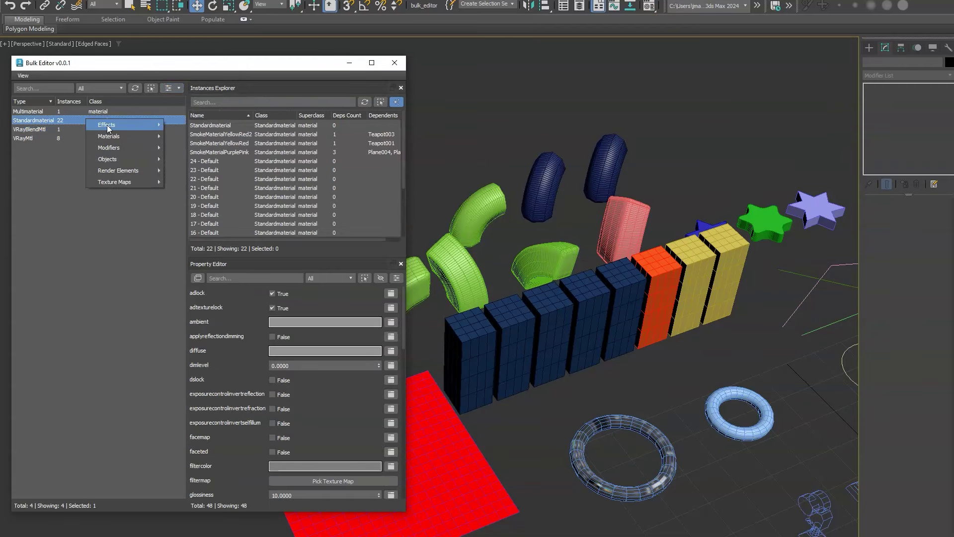
mouse_move(151, 122)
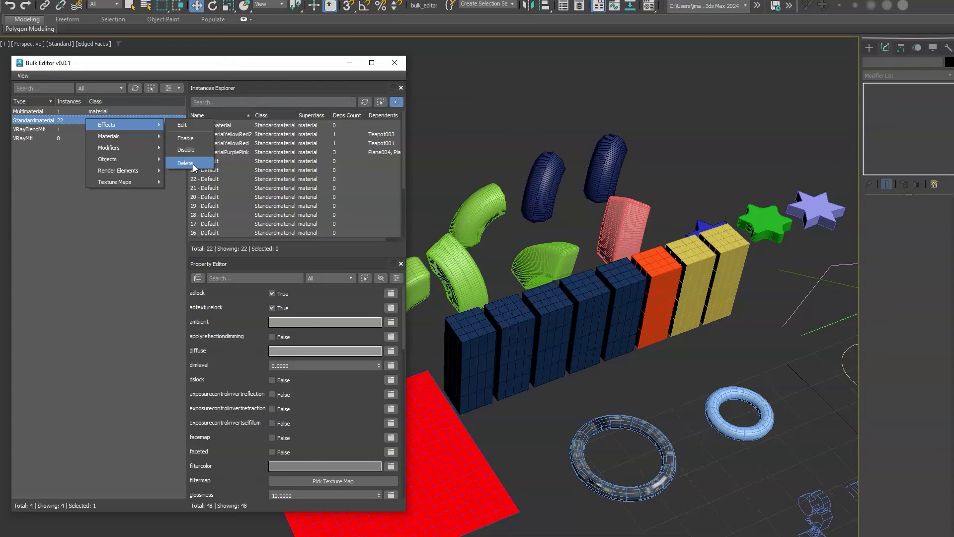
mouse_move(127, 170)
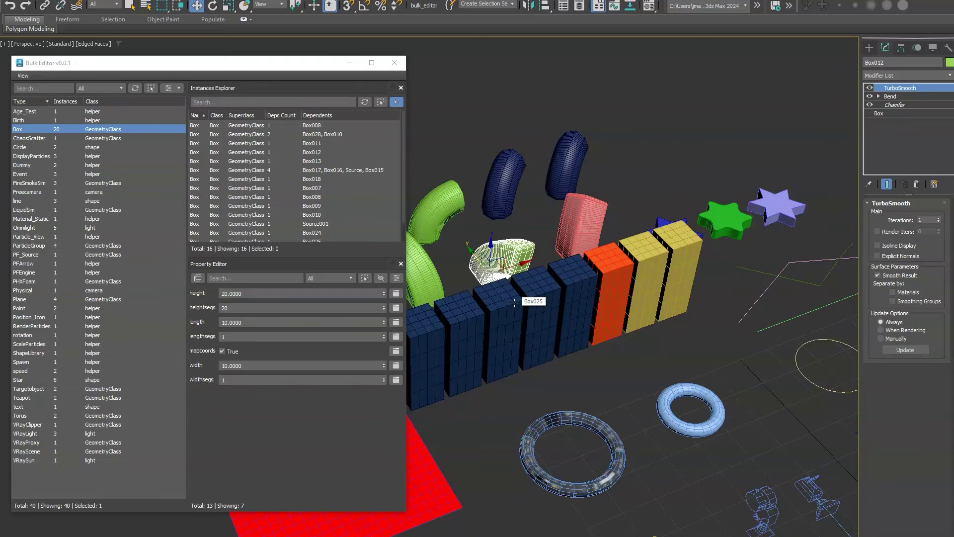
- Pick the Box class's Modifiers bulk action, then reselect the green bent box Box012
right_click(67, 131)
mouse_move(101, 159)
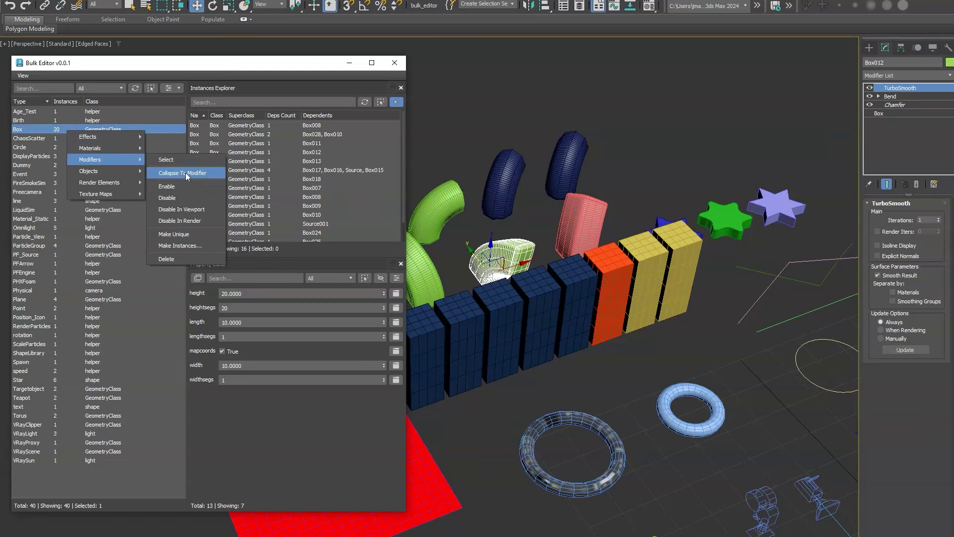
left_click(186, 173)
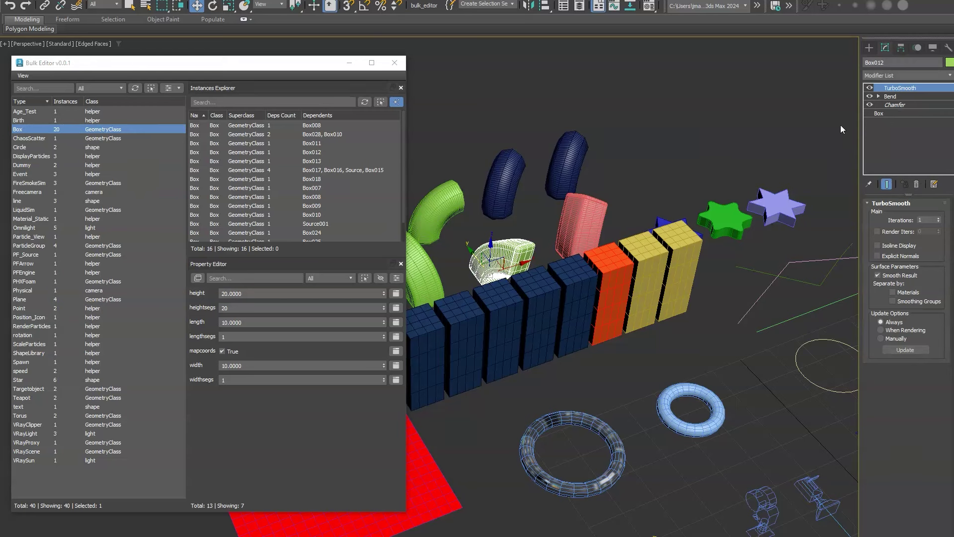
left_click(658, 136)
left_click(505, 244)
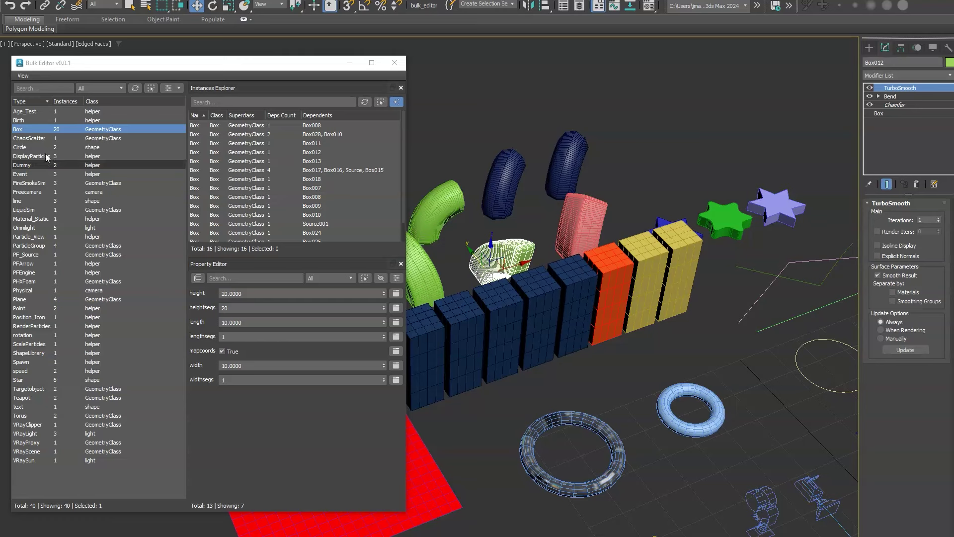
- Filter the Bulk Editor to Modifiers and collapse every Chamfer modifier into Editable Poly
left_click(174, 88)
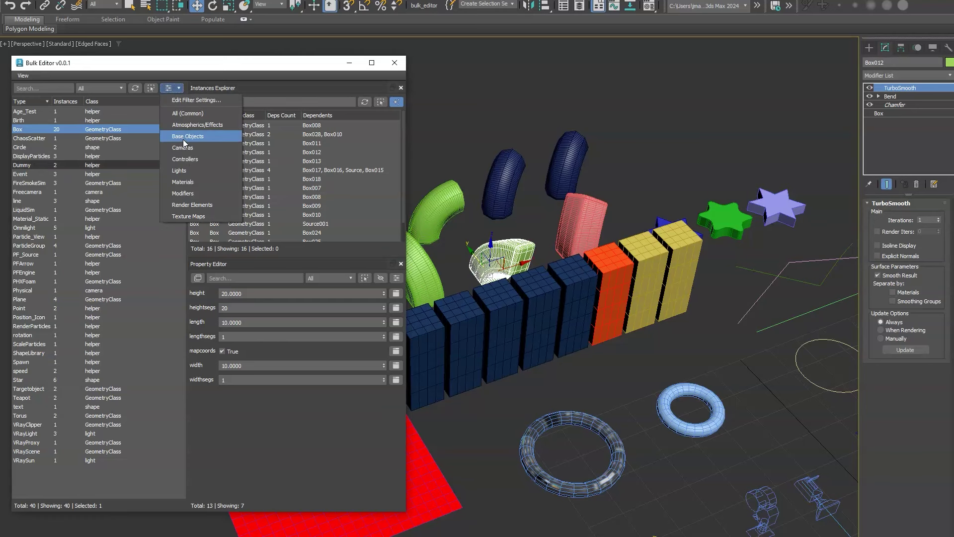
left_click(191, 193)
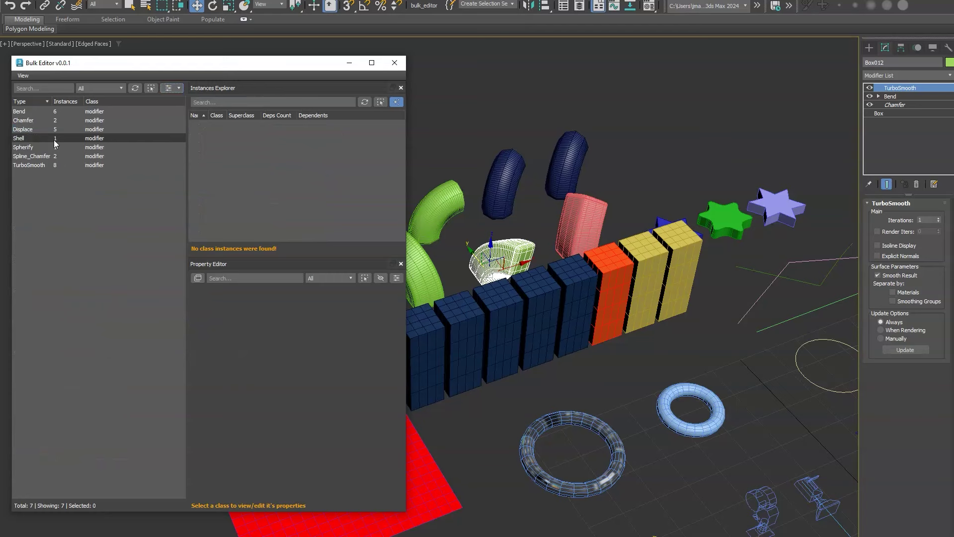
left_click(80, 121)
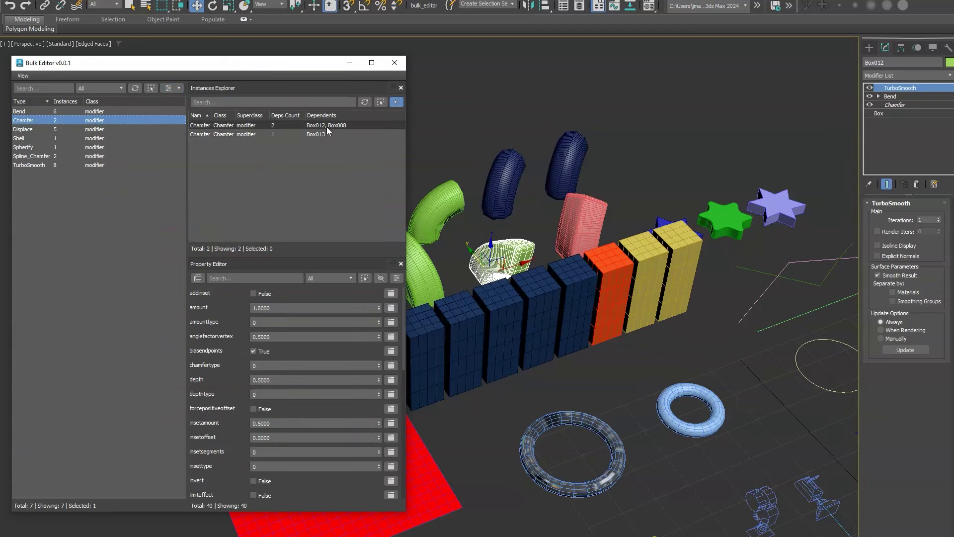
right_click(58, 124)
mouse_move(88, 152)
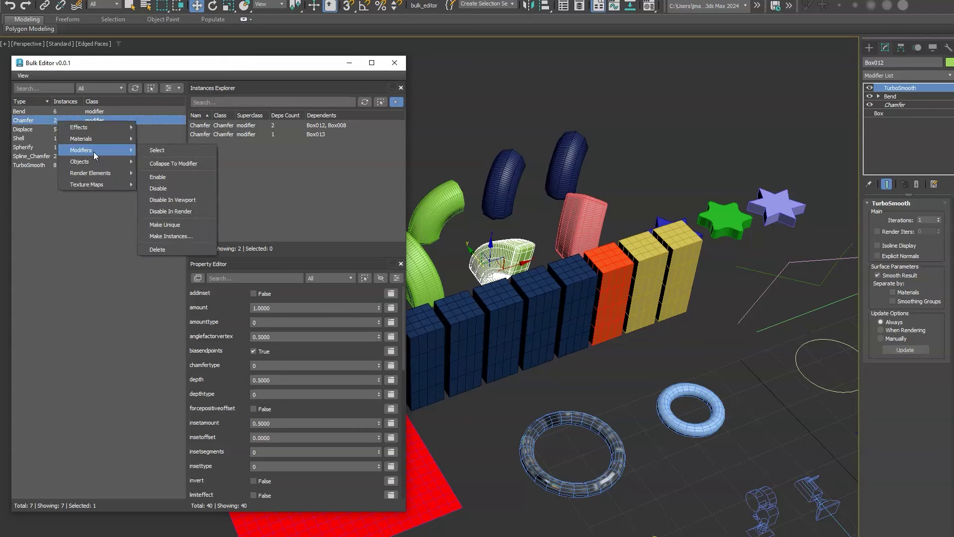
left_click(169, 163)
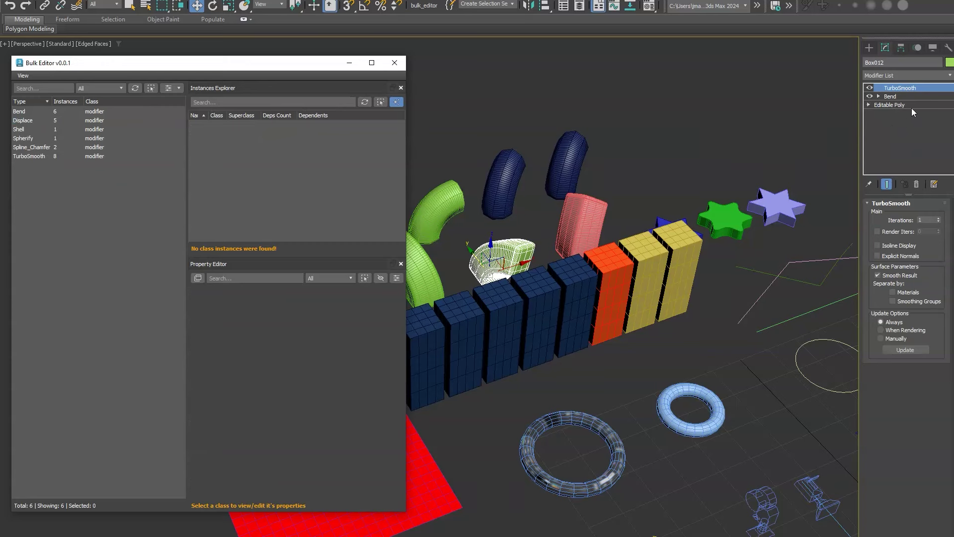
- Add a Chamfer of amount 0.5cm to the box's Editable Poly, then delete it
left_click(890, 105)
left_click(947, 75)
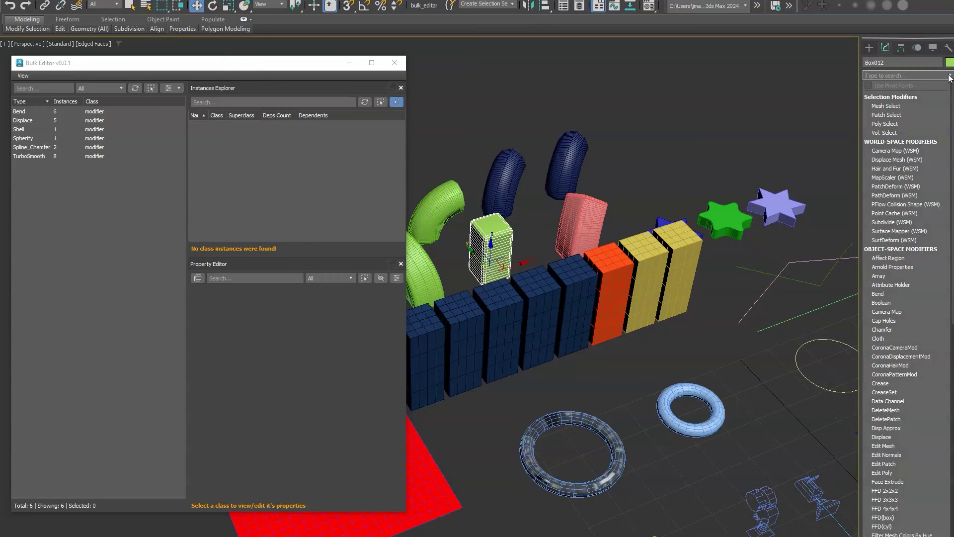
left_click(893, 330)
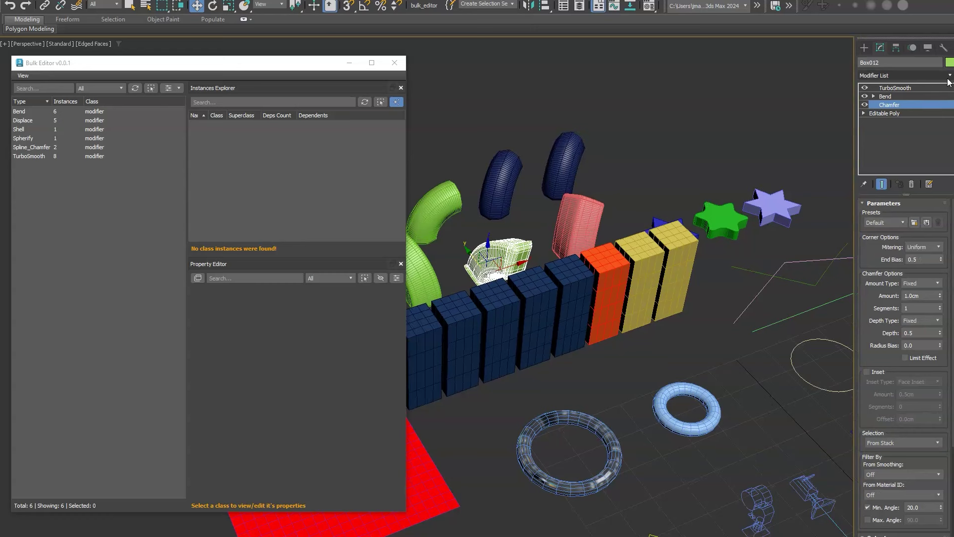
left_click(947, 76)
left_click(948, 78)
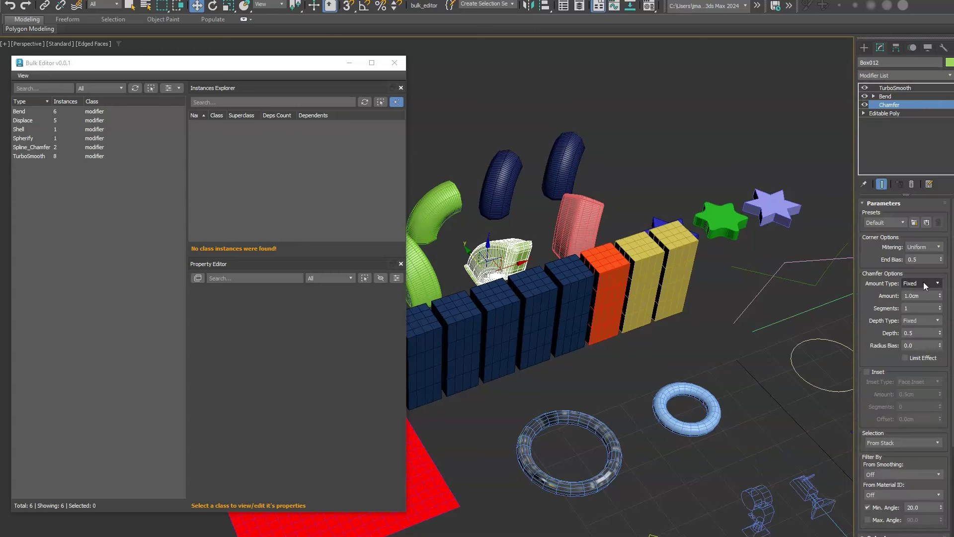
double_click(925, 296)
type("0.5")
key("Return")
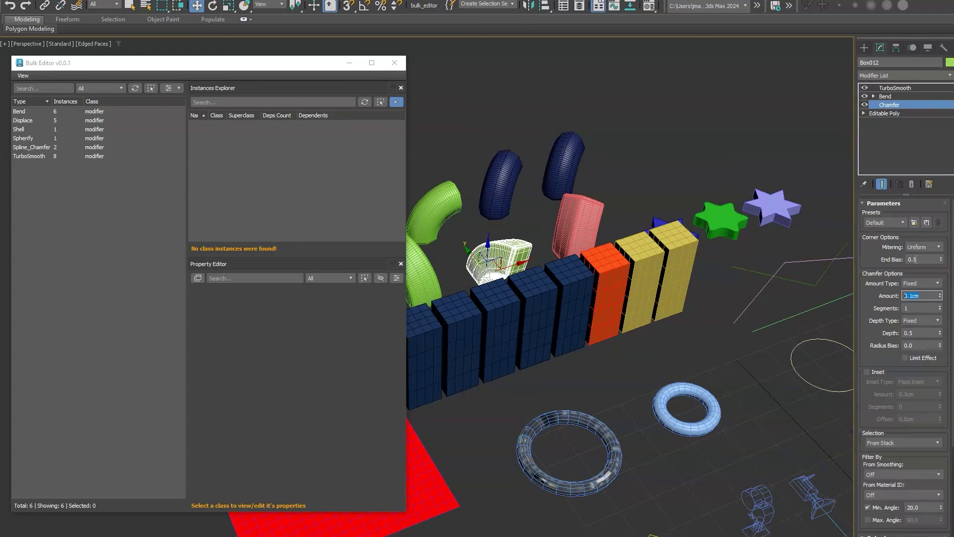
right_click(898, 107)
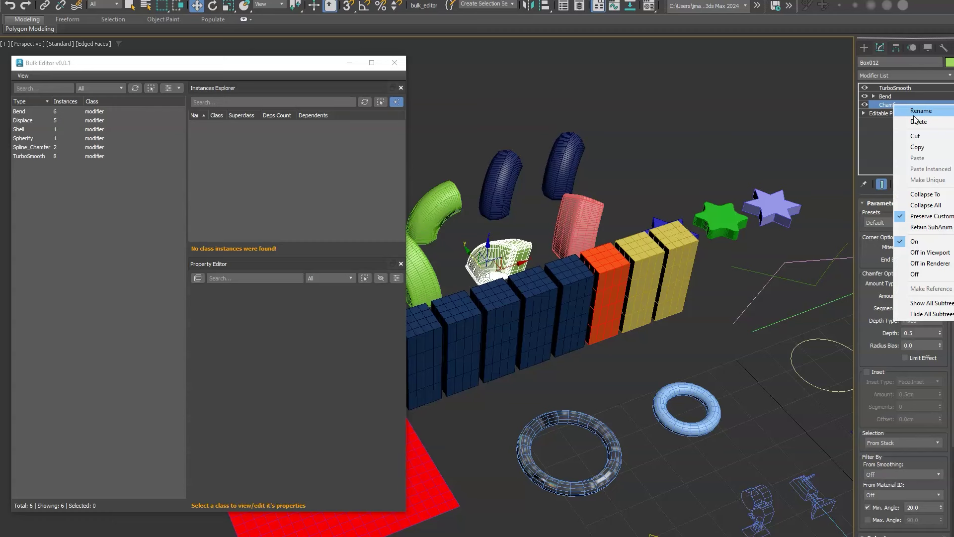
left_click(909, 119)
- Add a Spherify modifier above the Bend modifier
left_click(927, 96)
left_click(948, 75)
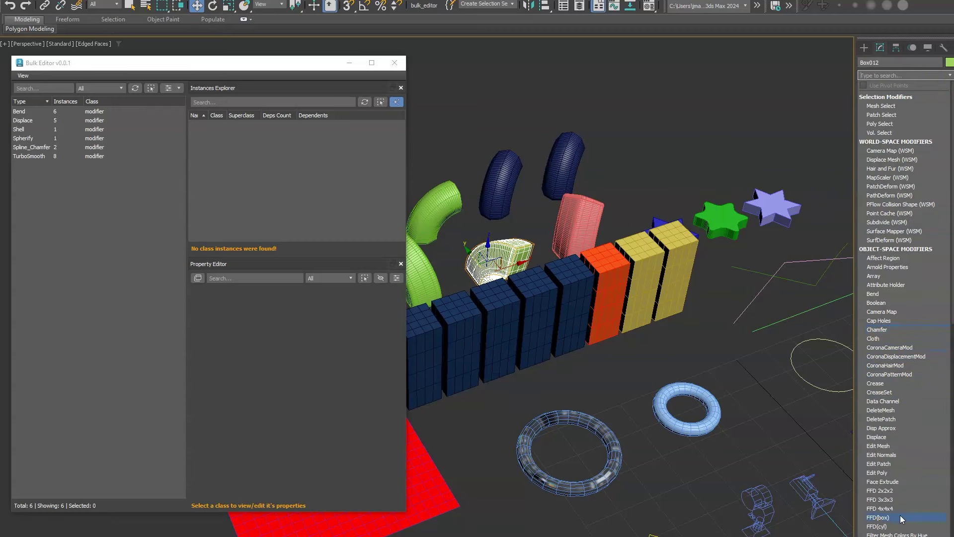
type("sphere")
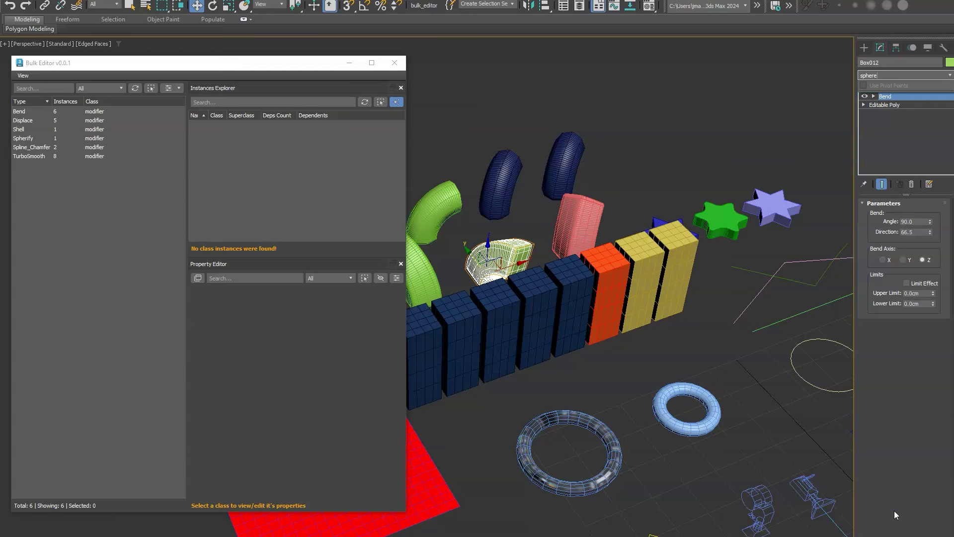
key("Return")
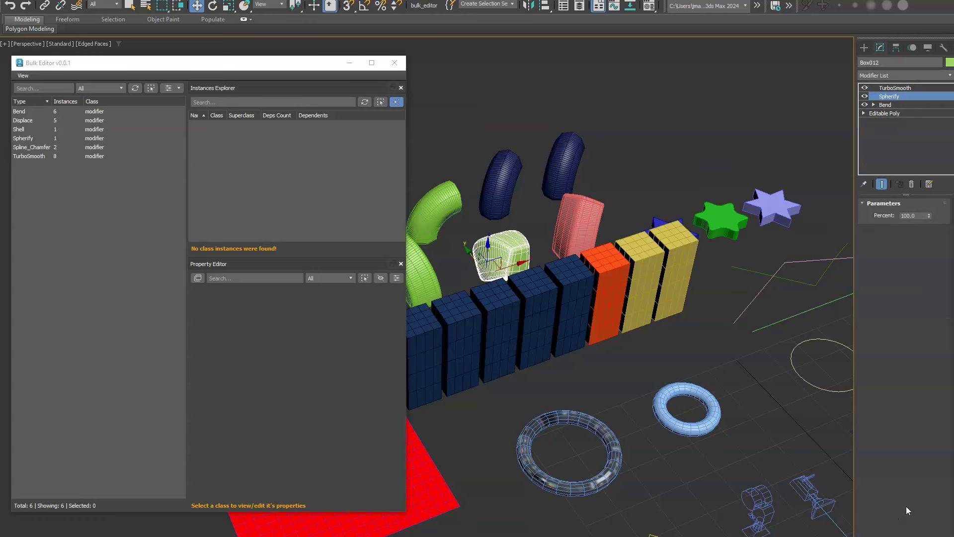
- Add a Melt modifier and set its Amount to 101.0
left_click(947, 75)
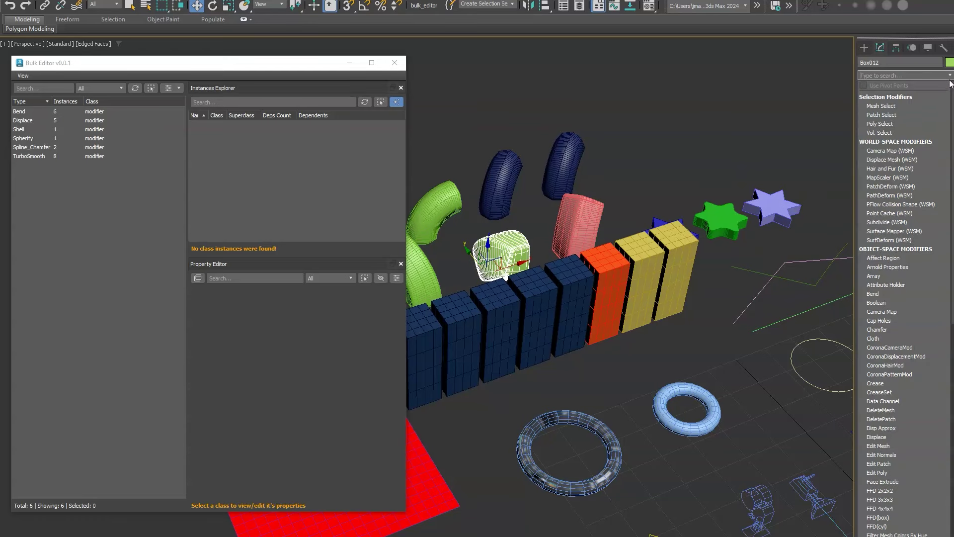
scroll(910, 160, "down", 1)
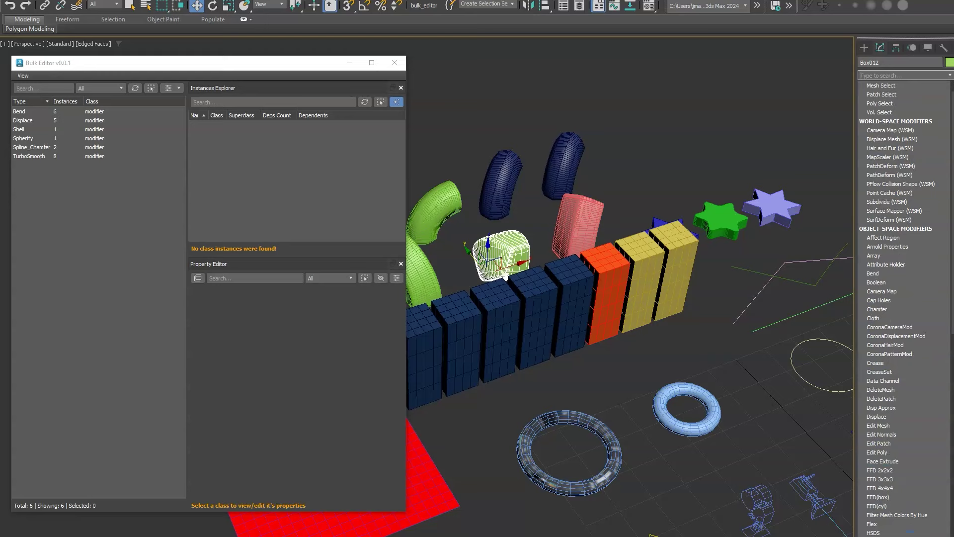
type("melt")
key("Return")
left_click_drag(929, 219, 930, 174)
scroll(612, 209, "up", 3)
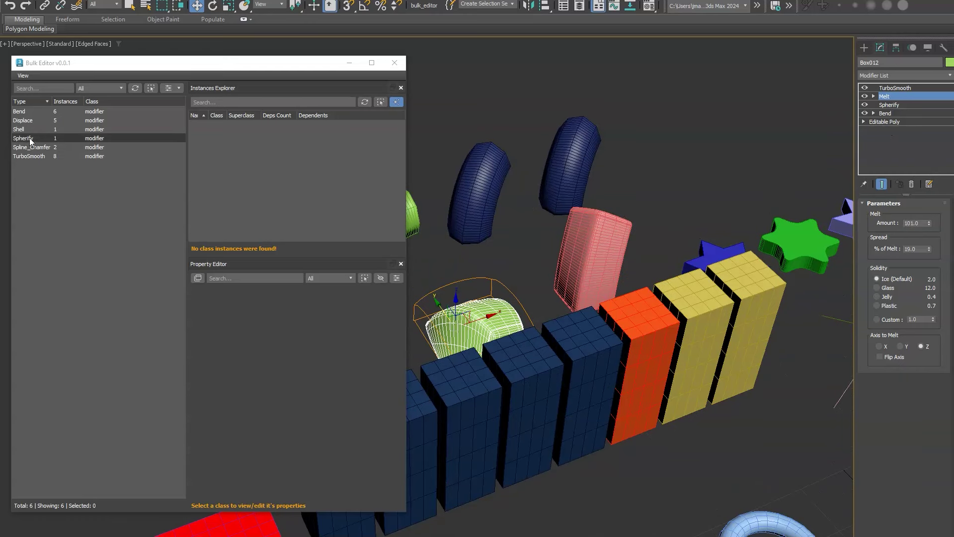
- Refresh the Bulk Editor and collapse all Spherify modifiers, baking Box012's Spherify and Bend
left_click(134, 88)
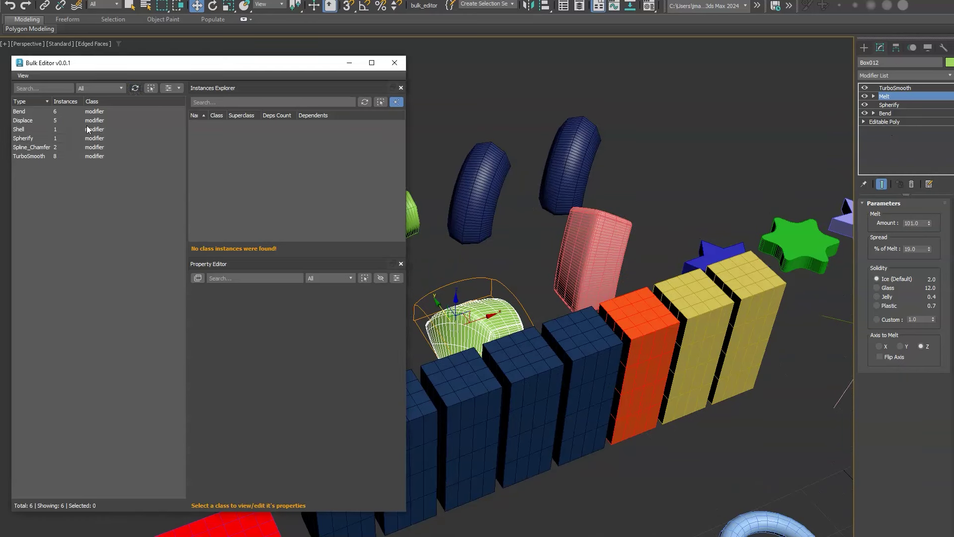
left_click(78, 147)
right_click(79, 148)
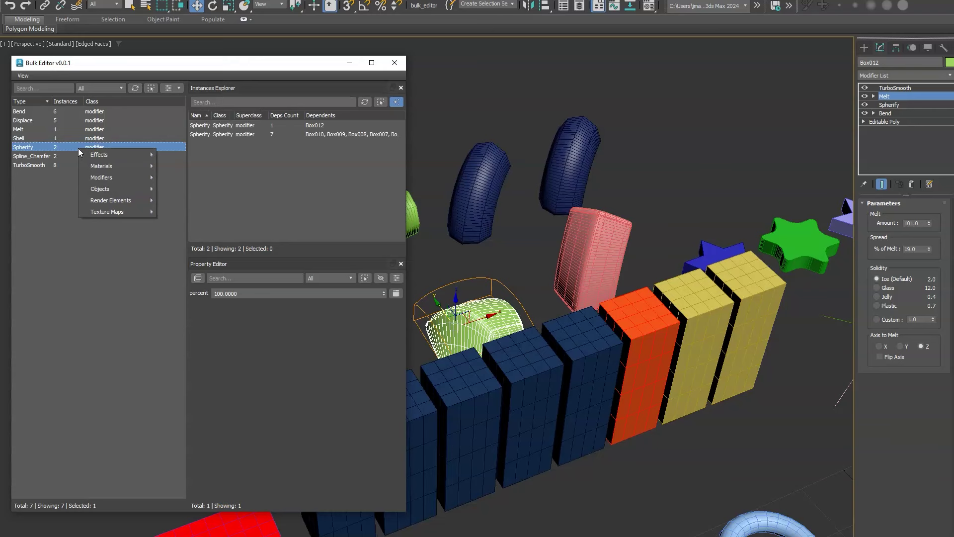
mouse_move(139, 177)
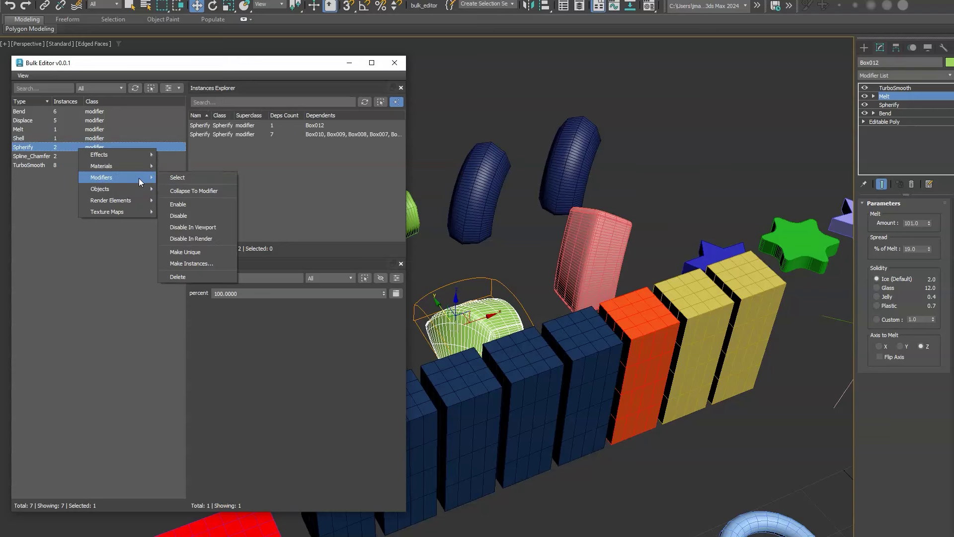
left_click(188, 190)
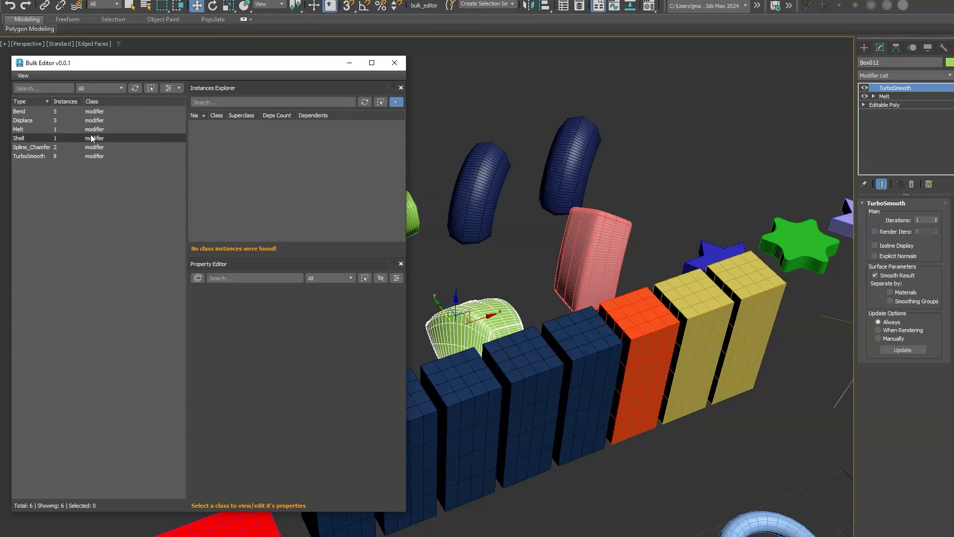
- Show the Displace class's bulk actions, browsing its Effects and Texture Maps submenus
right_click(97, 123)
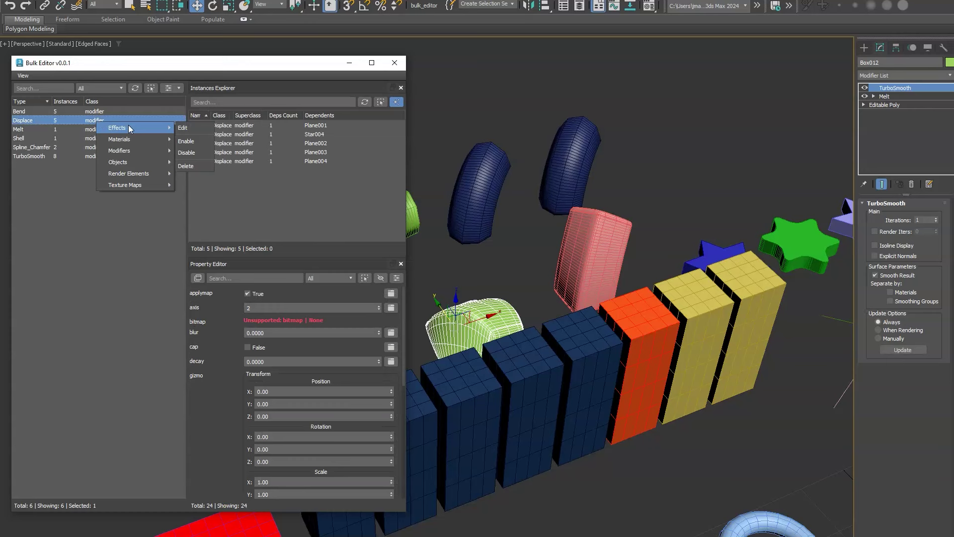
mouse_move(147, 186)
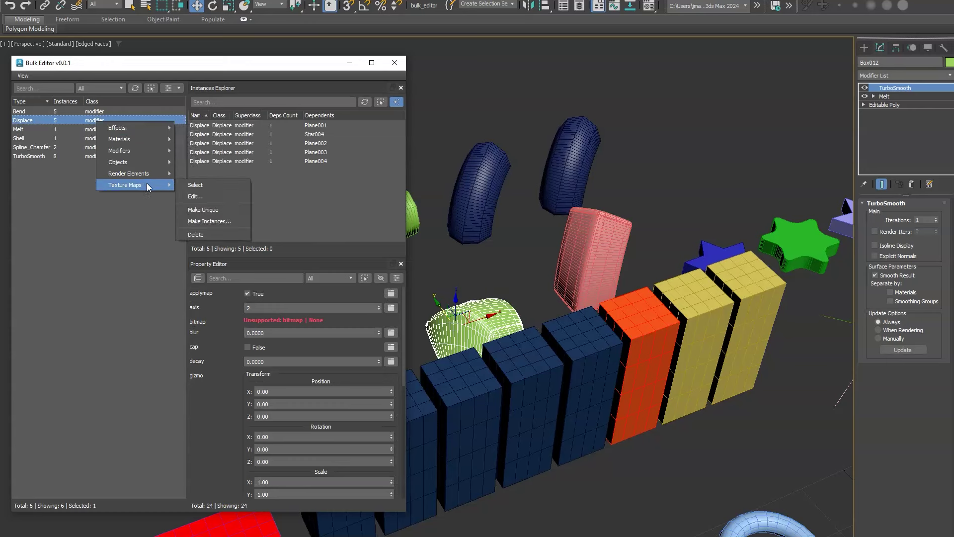